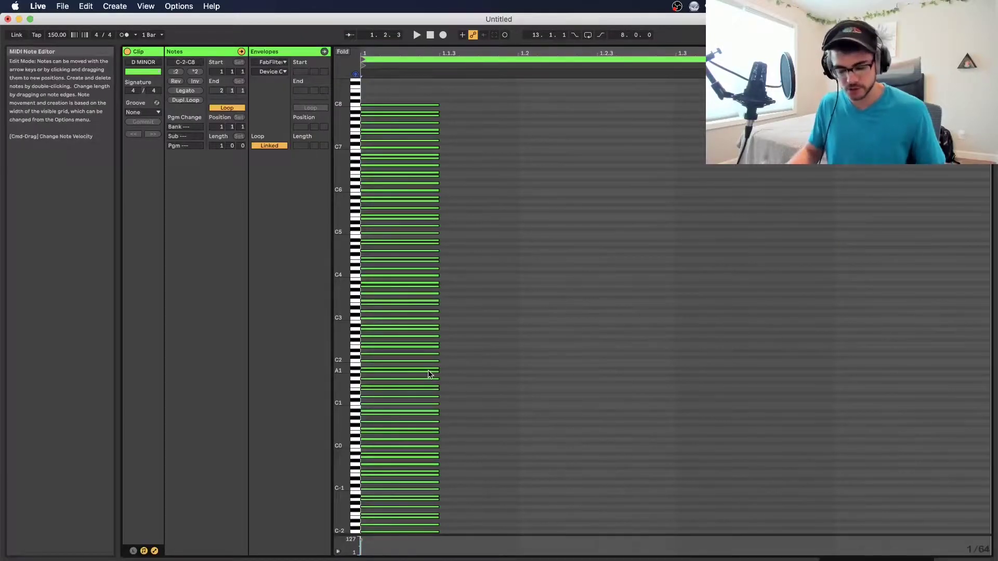
Realign the scale notes to end at bar 1 and set the clip loop length to 4 bars
key("super+a")
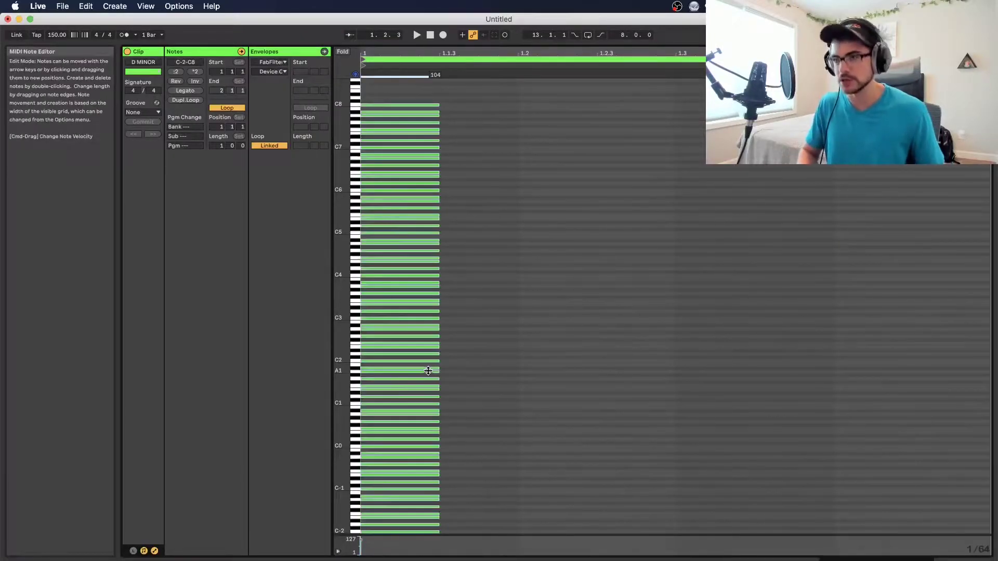
key("Left")
key("Left")
key("Left")
key("Left")
key("Left")
key("Left")
key("Left")
key("Left")
key("Left")
key("Right")
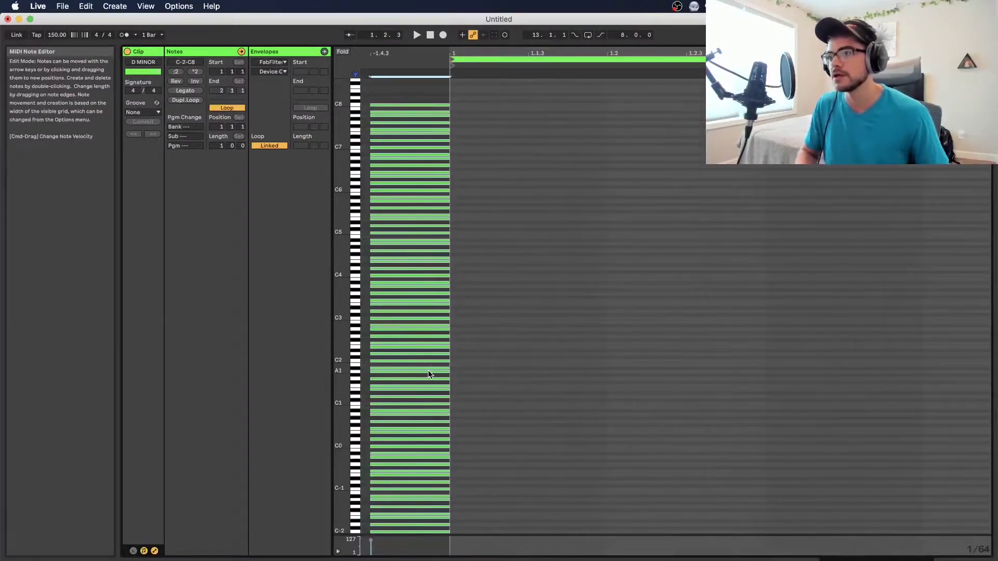
left_click(223, 146)
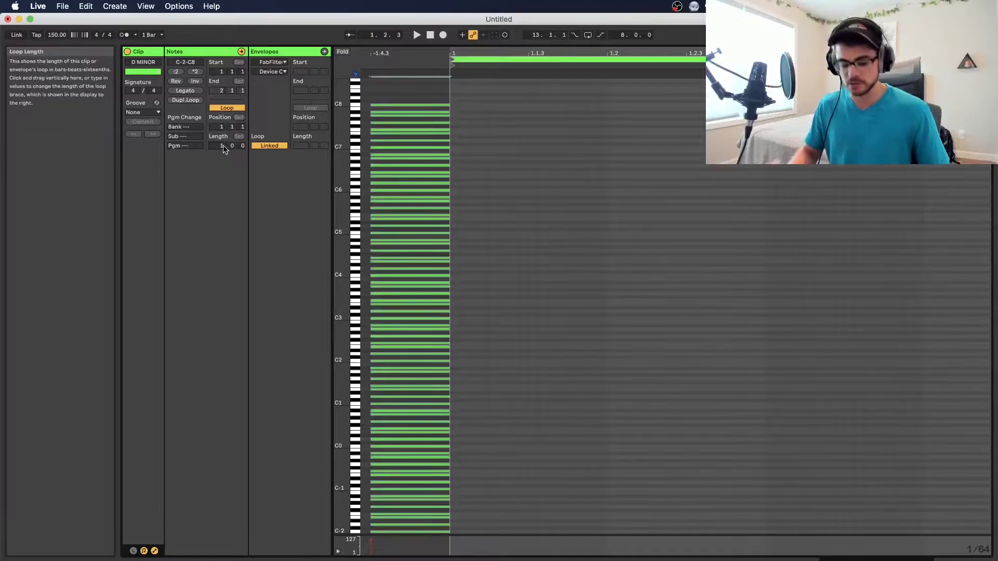
type("4")
key("Return")
Draw a one-bar D3 note at bar 1
left_click_drag(353, 296, 334, 289)
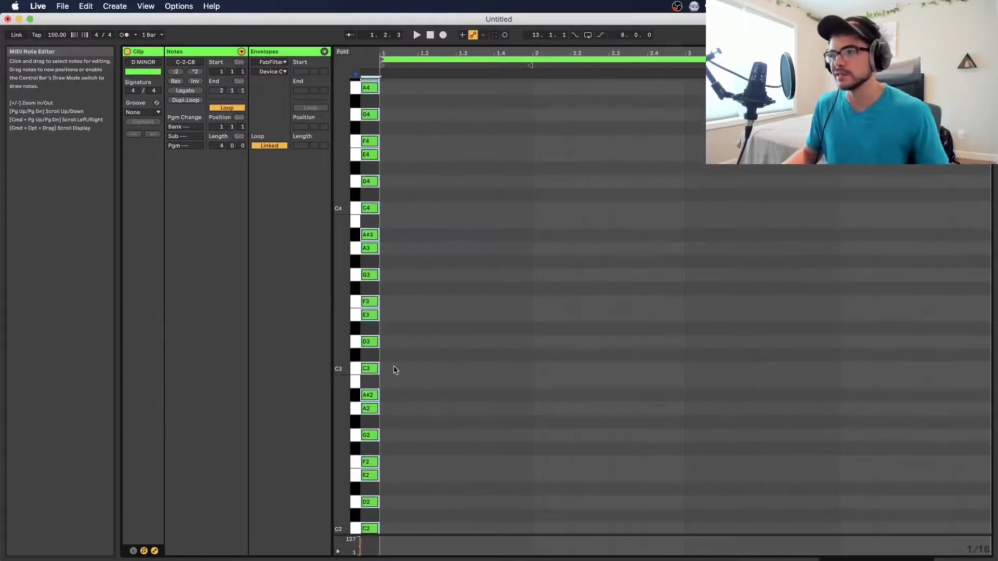
double_click(387, 342)
left_click_drag(390, 342, 545, 357)
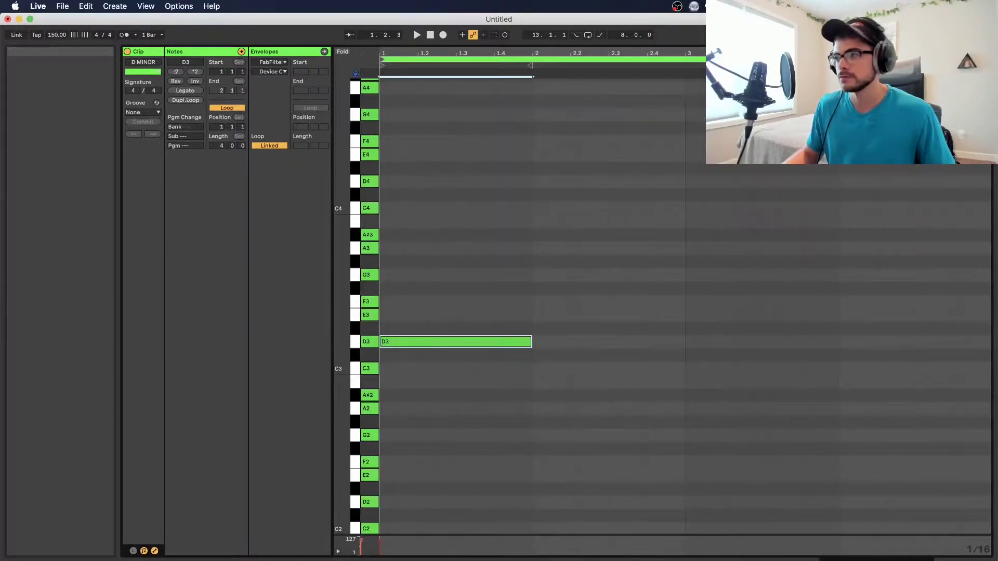
Move the D MINOR clip to the piano track and copy D3 up to F3 and A3
key("Tab")
left_click_drag(304, 66, 335, 67)
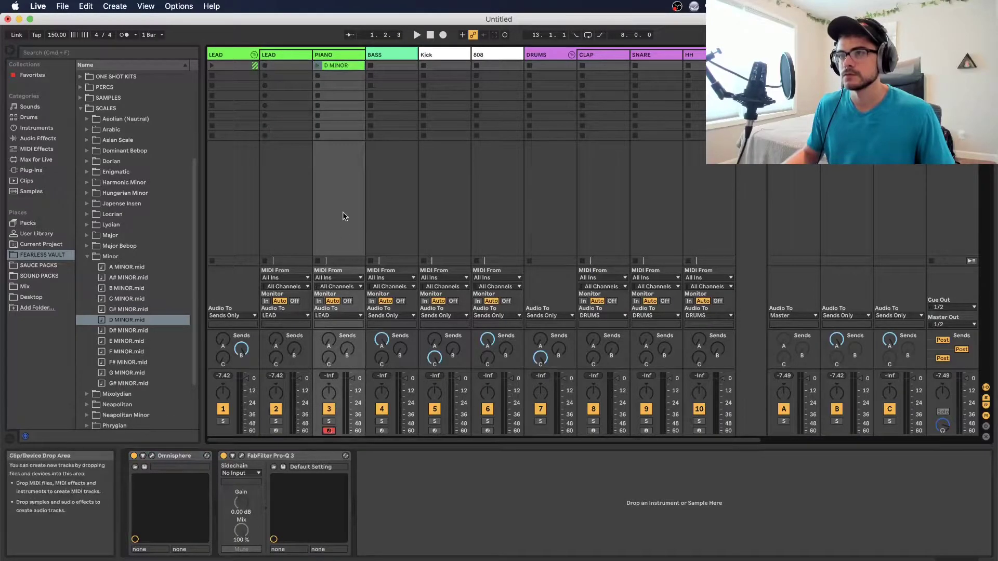
key("Tab")
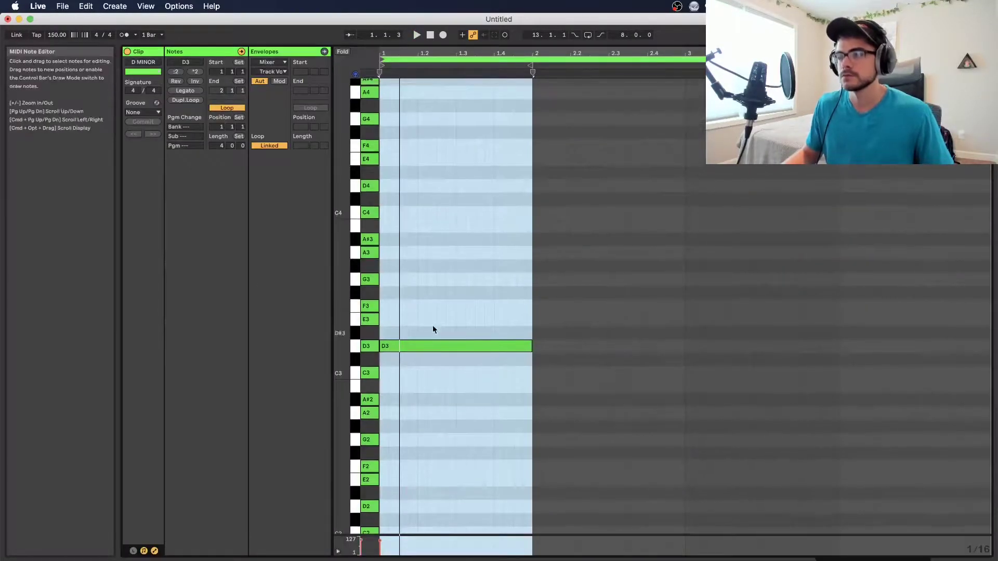
left_click(433, 346)
left_click_drag(431, 346, 426, 260)
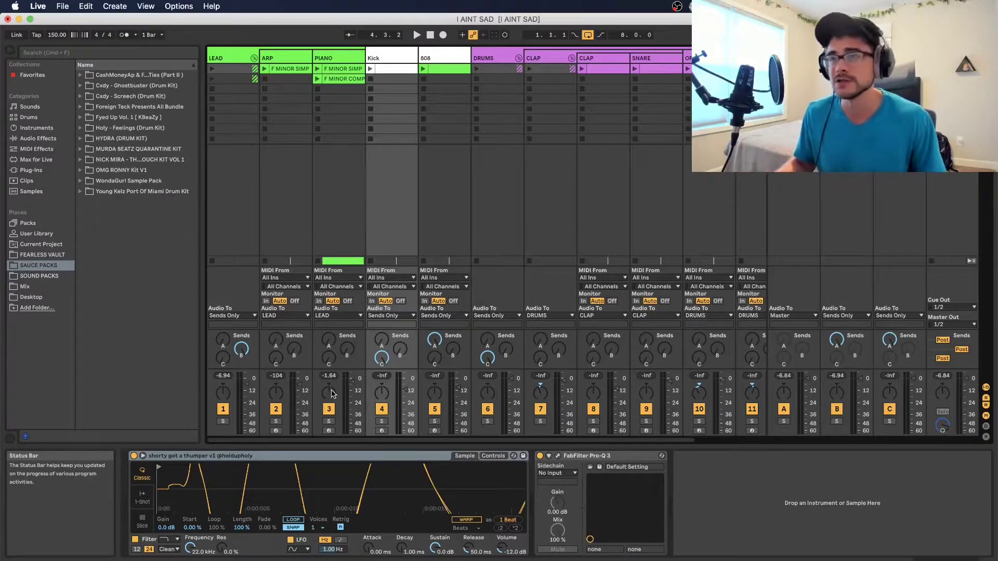
Open the F minor piano clip and select its low bass-line notes
double_click(342, 71)
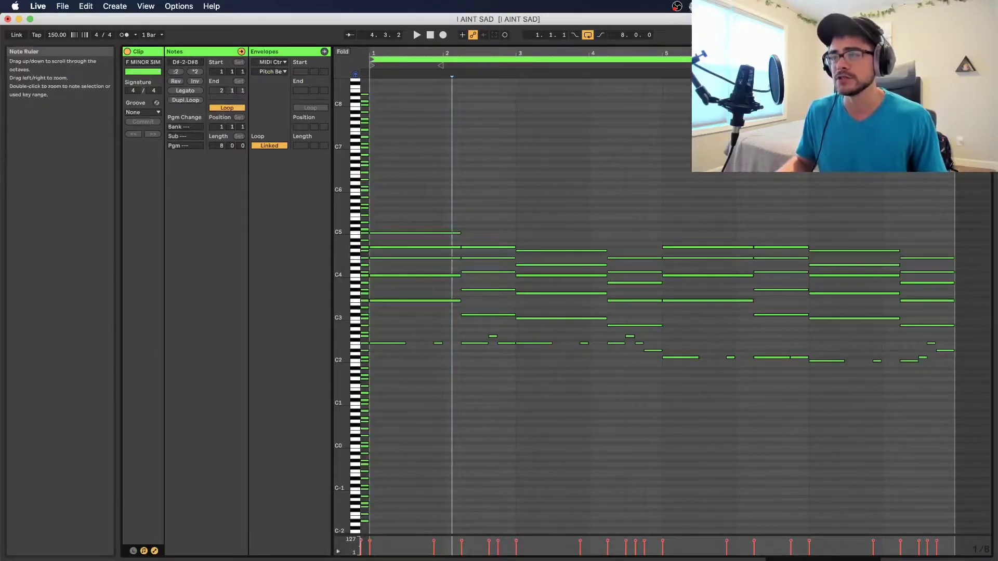
left_click_drag(355, 275, 616, 378)
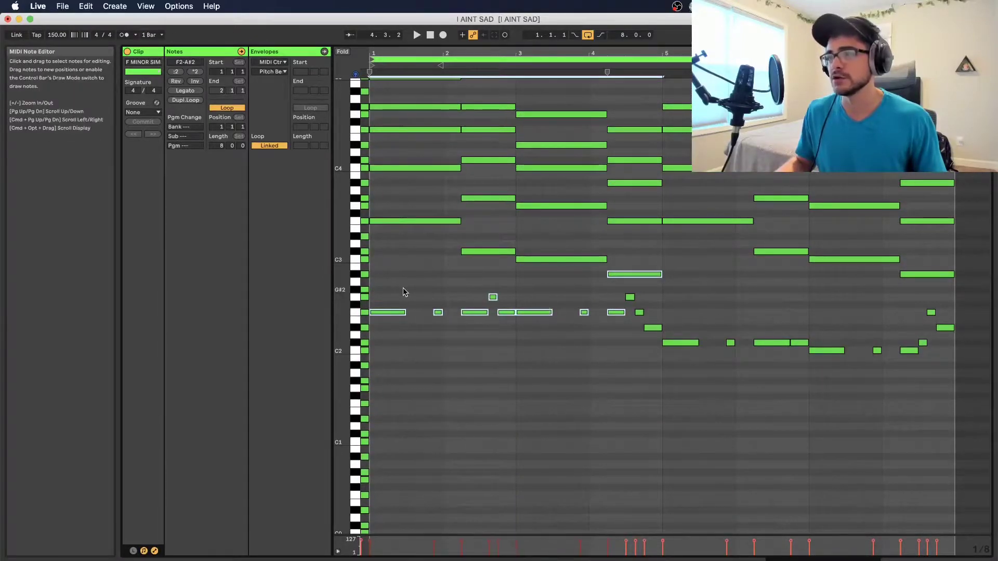
left_click_drag(374, 284, 969, 437)
scroll(394, 291, "up", 3)
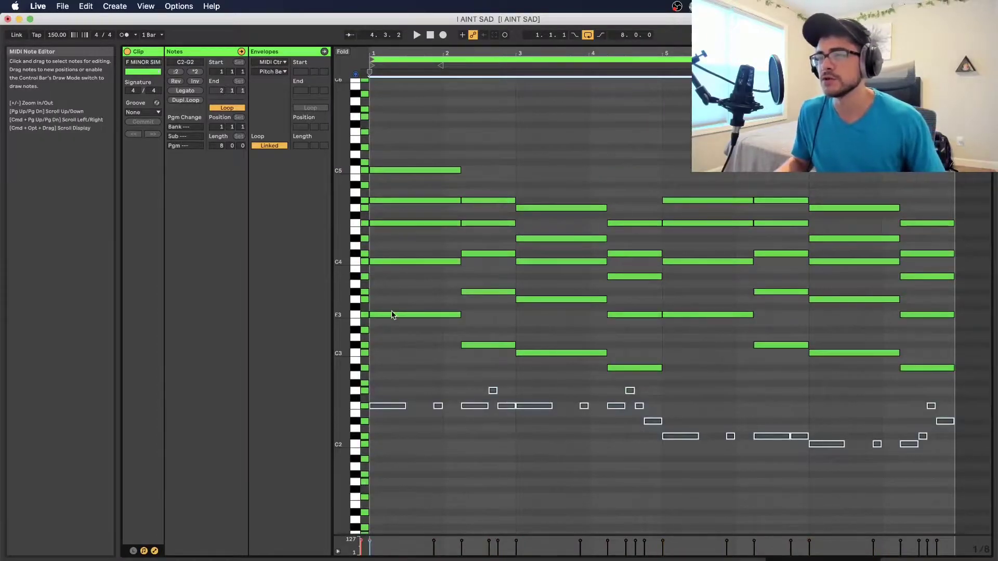
Audition F4 and G#4 an octave lower, then restore both to their original pitch
left_click(390, 314)
left_click(395, 262)
left_click_drag(388, 284, 389, 331)
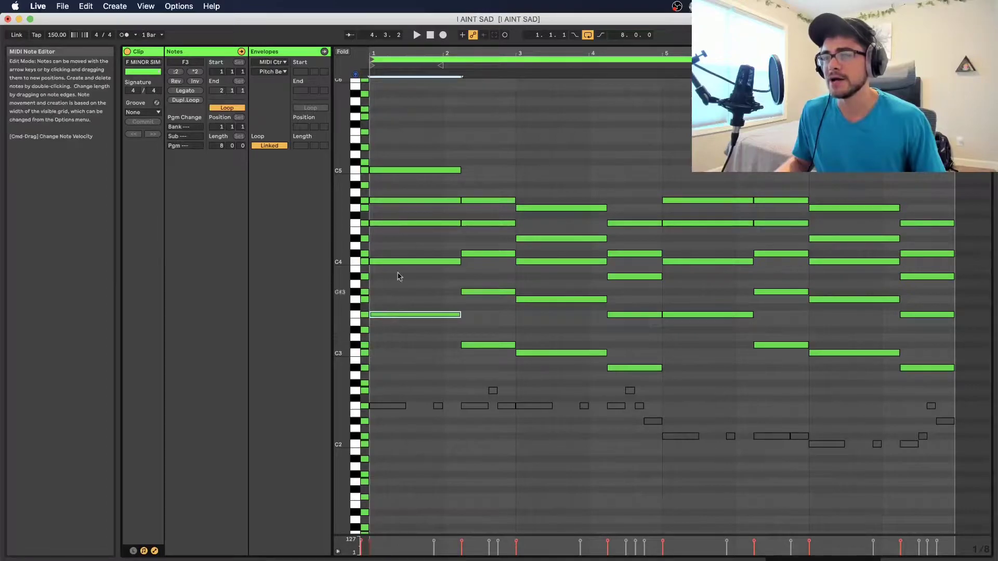
left_click(396, 262)
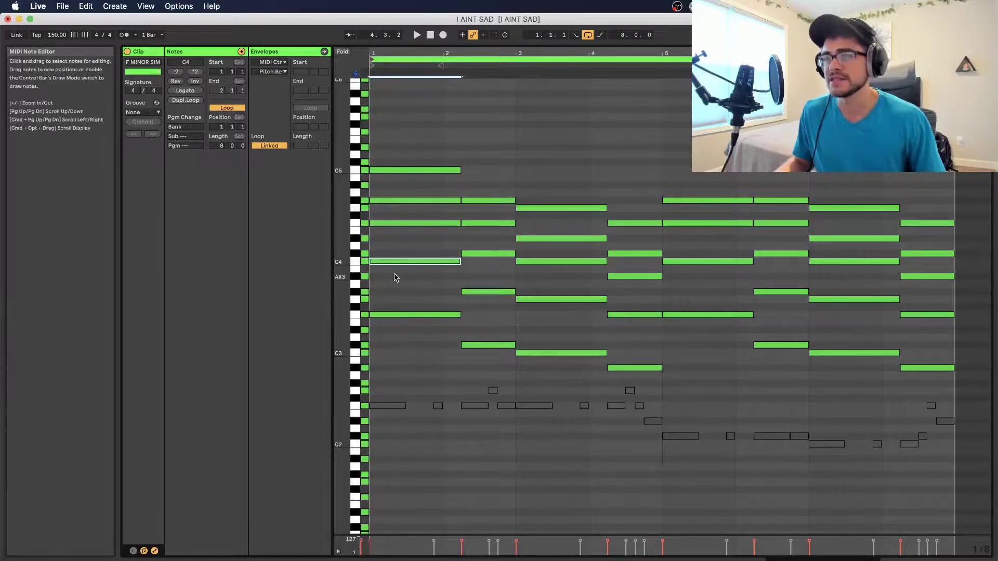
left_click(398, 222)
key("shift+Down")
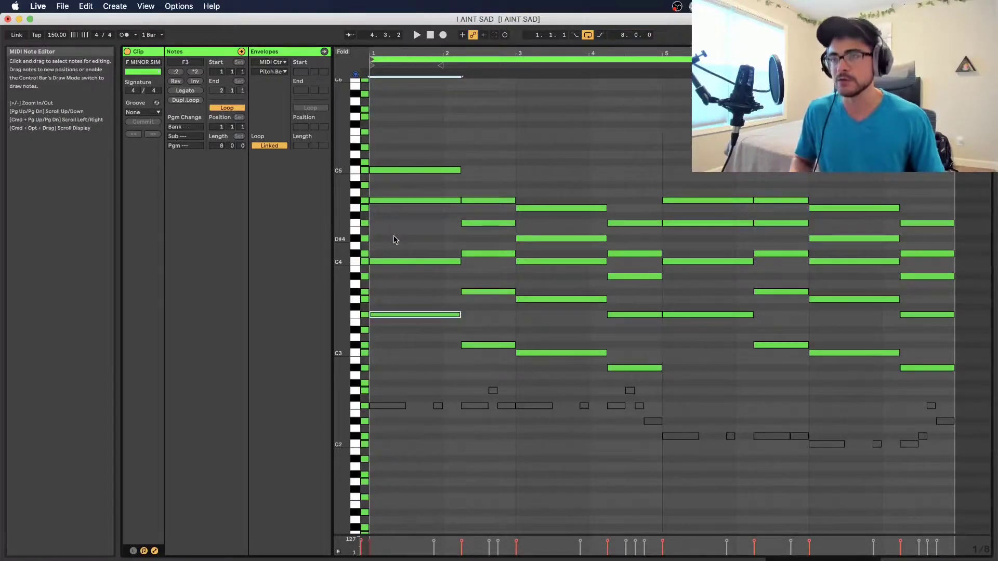
key("shift+Up")
left_click(406, 200)
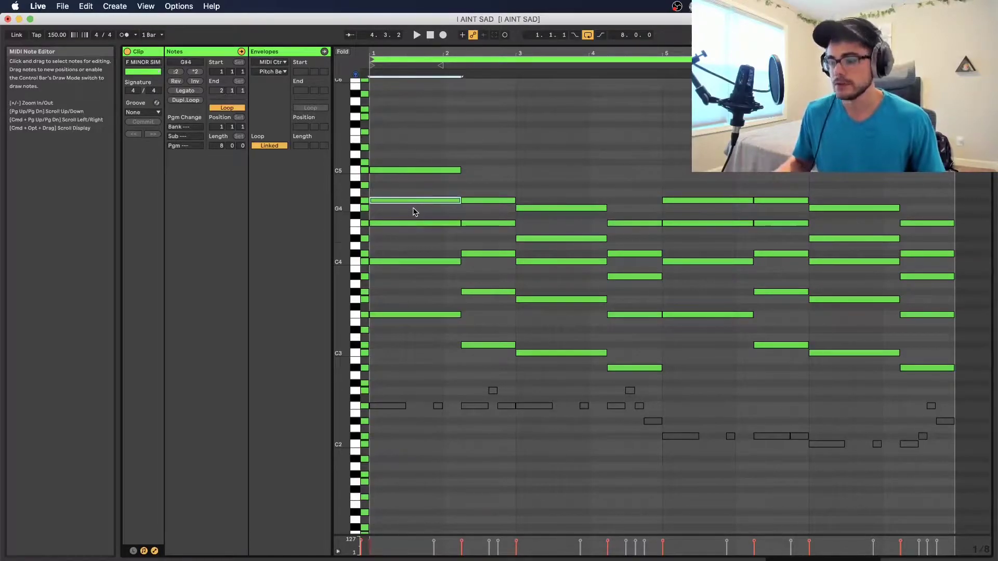
key("shift+Down")
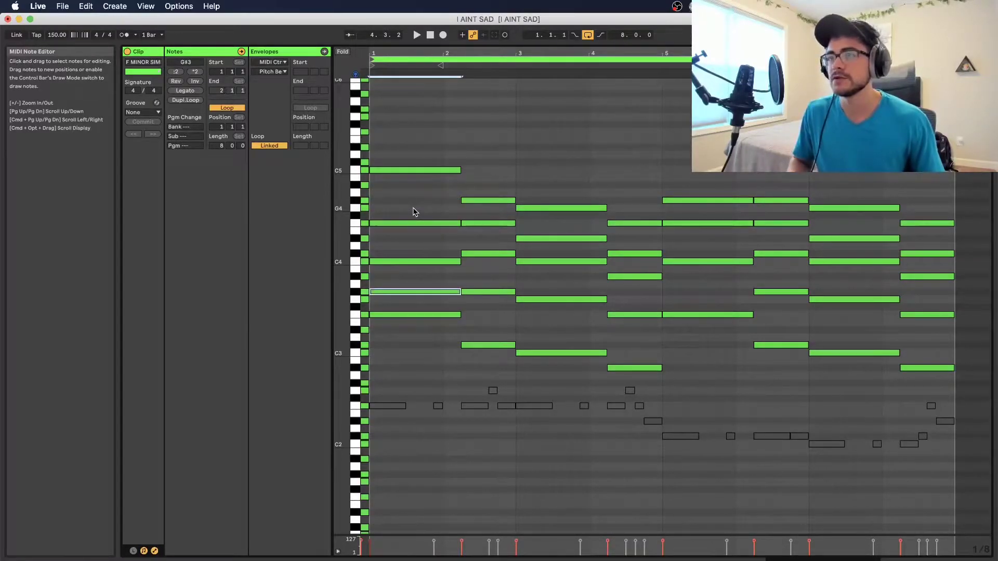
key("shift+Up")
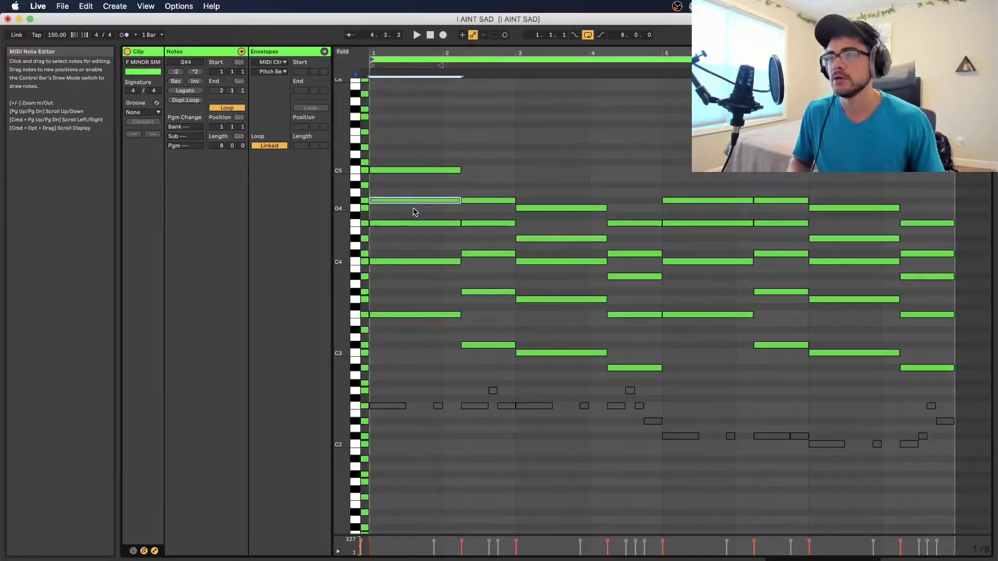
Select the bar-1 chord notes F3, F4, C4 and C5, play the clip, then pick the F2 and F3 bass notes
left_click(387, 314)
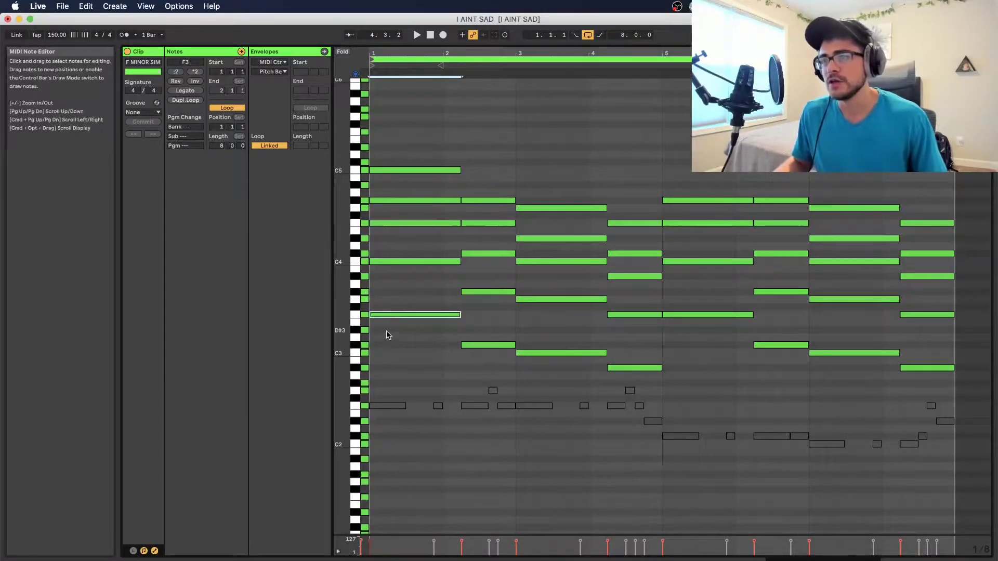
left_click(392, 223)
left_click(392, 261)
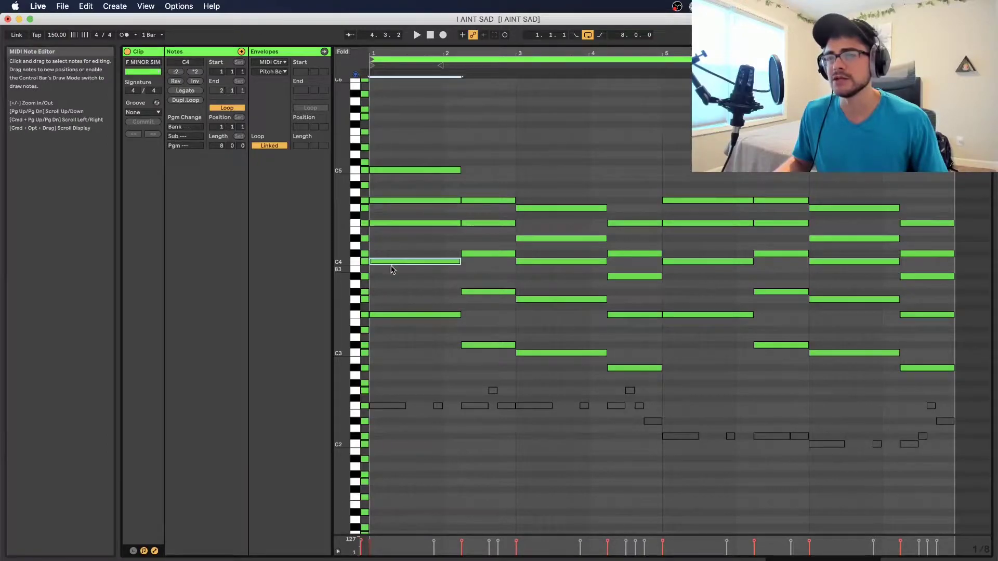
left_click(402, 170)
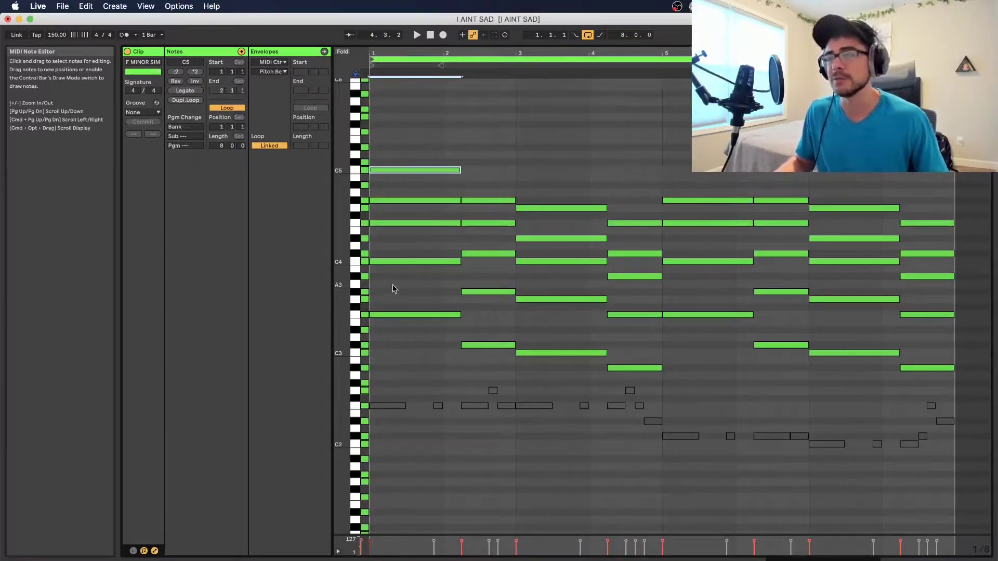
key("space")
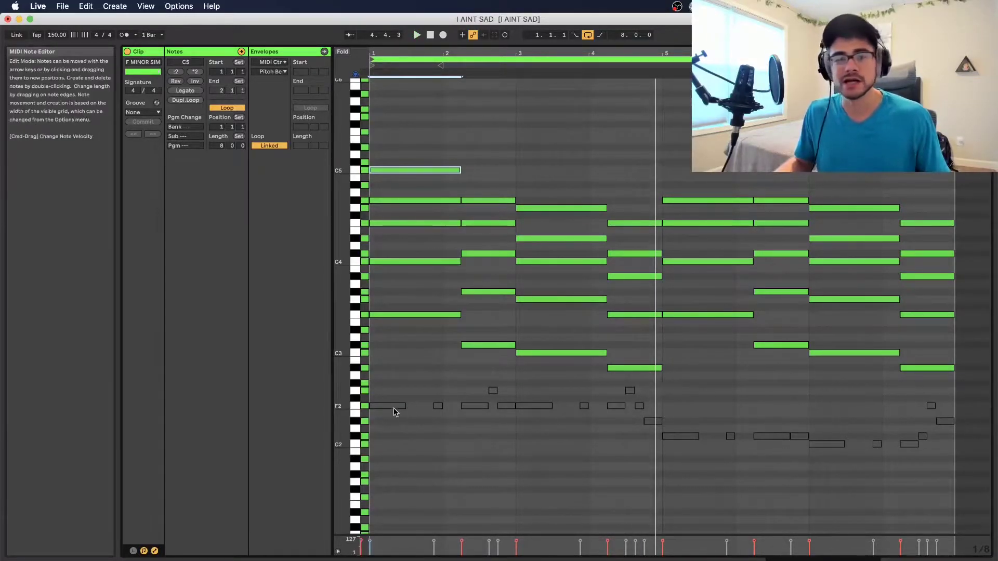
left_click_drag(380, 389, 436, 410)
left_click(436, 314)
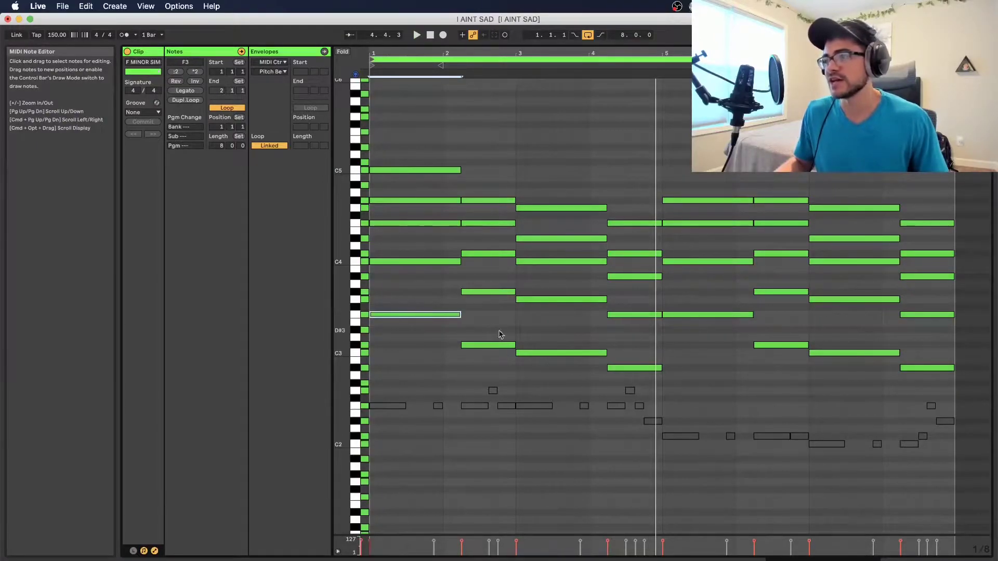
Select all the low bass notes and reactivate them from the context menu
left_click_drag(382, 383, 937, 501)
right_click(528, 409)
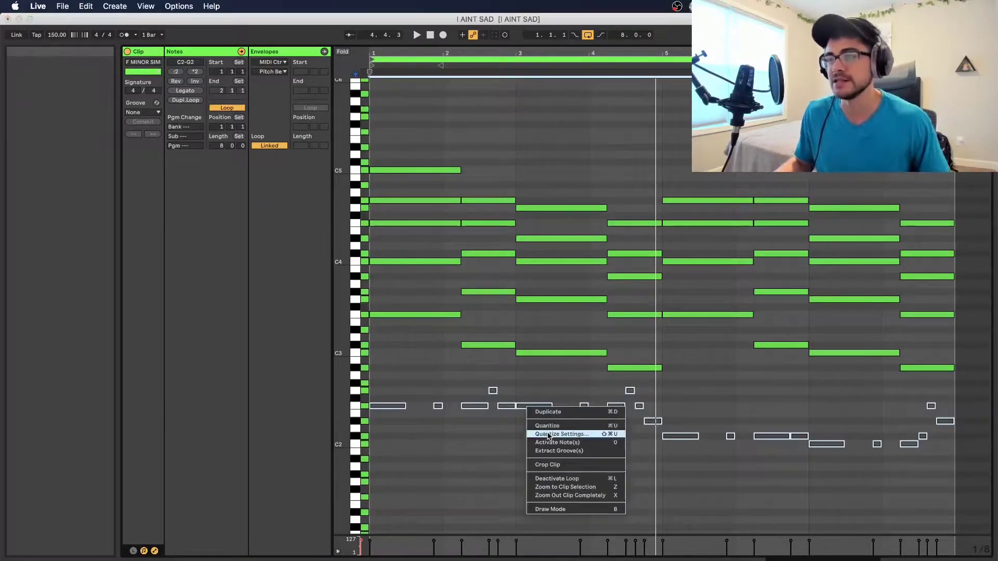
left_click(559, 442)
left_click(437, 451)
Select the F3 and F2 bass note groups and play the clip to hear the melody
scroll(393, 451, "down", 3)
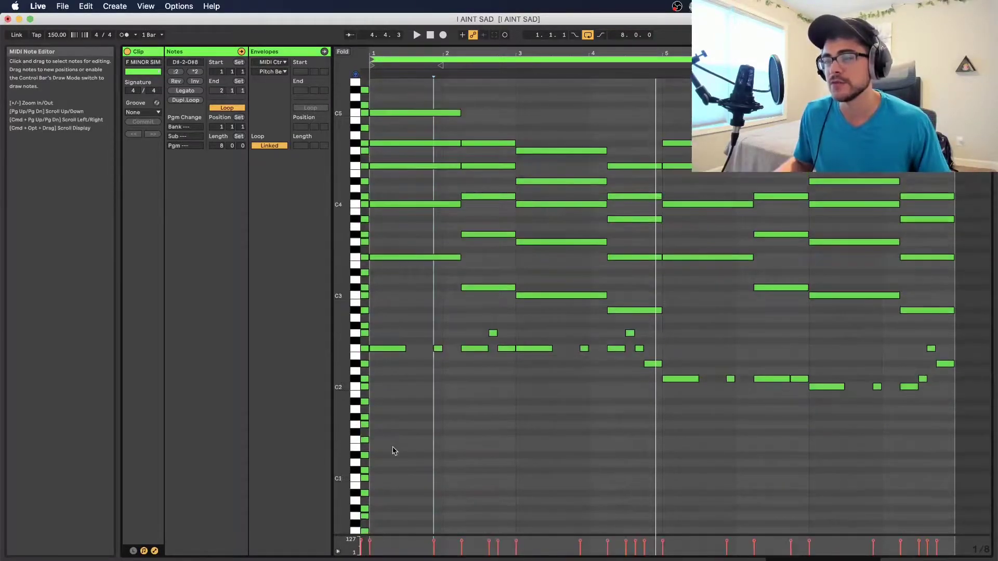
left_click_drag(388, 242, 401, 267)
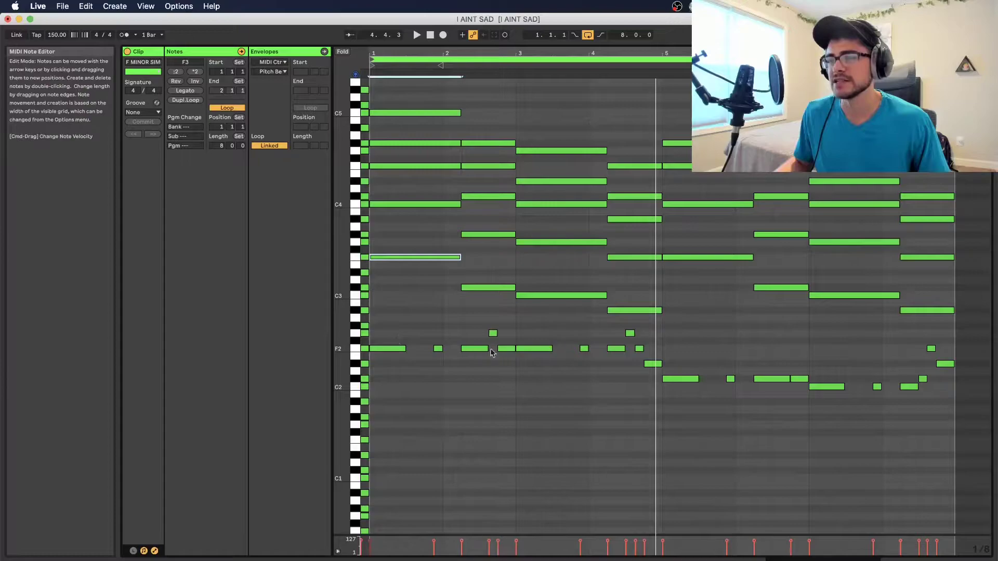
left_click_drag(381, 328, 510, 385)
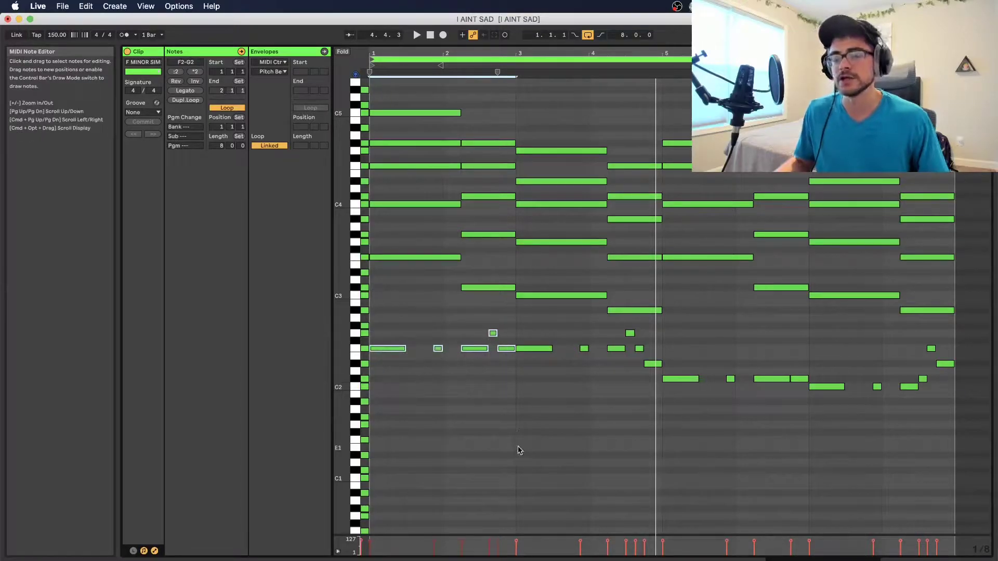
mouse_move(524, 318)
left_mouse_down()
mouse_move(569, 358)
mouse_move(646, 387)
mouse_move(795, 383)
mouse_move(910, 400)
left_mouse_up()
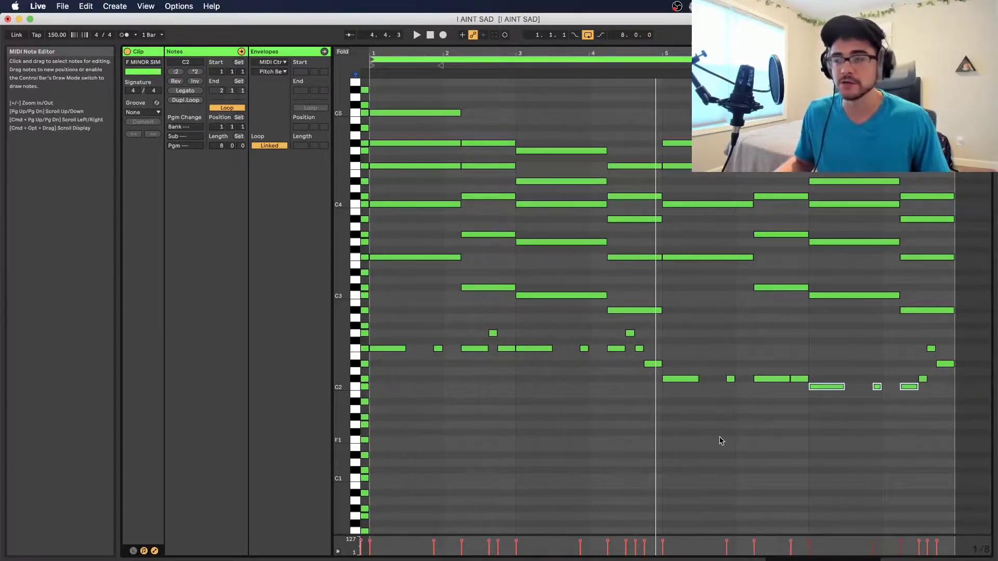
key("space")
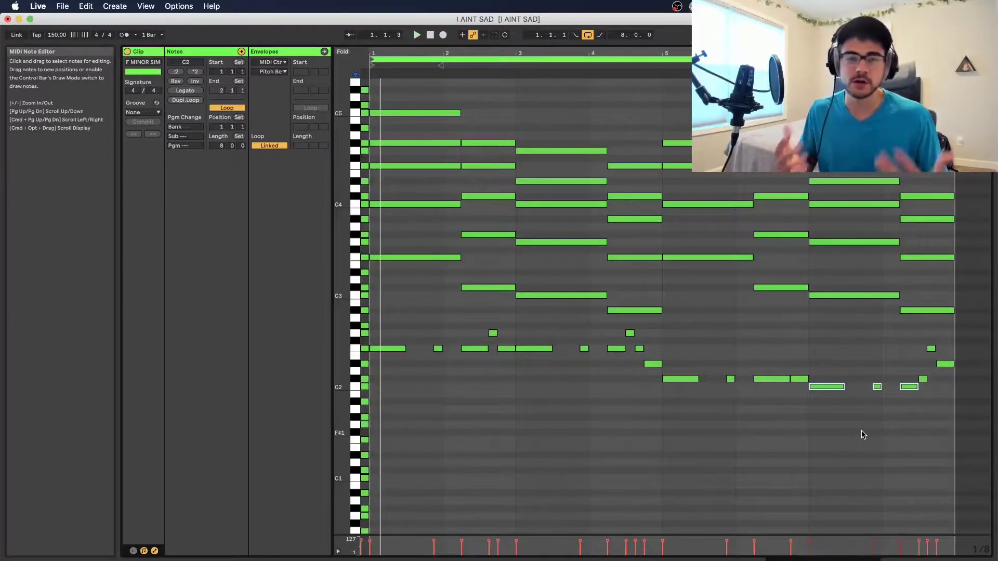
Launch the F MINOR COMP clip on the PIANO track and show its notes
key("Tab")
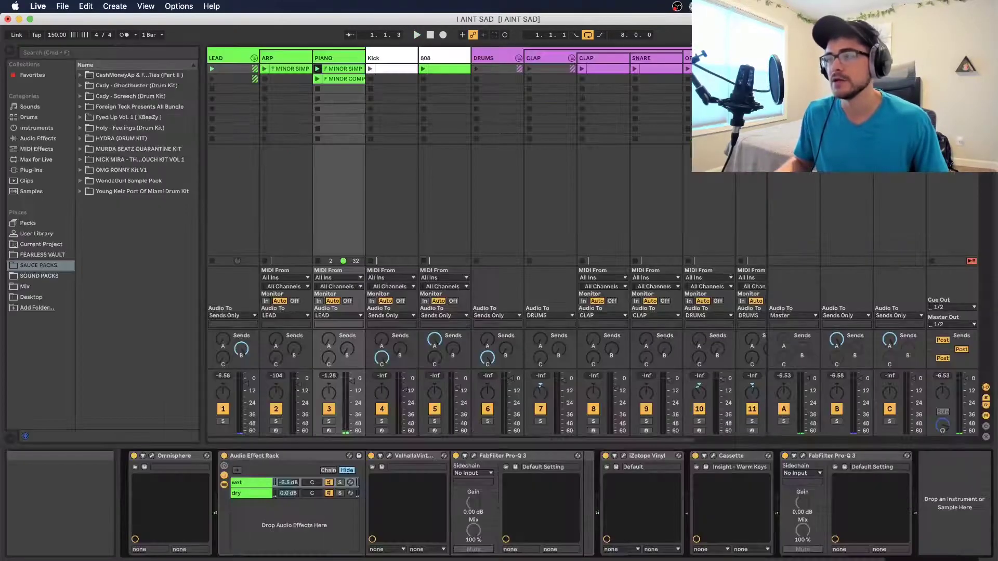
left_click(342, 84)
left_click(317, 79)
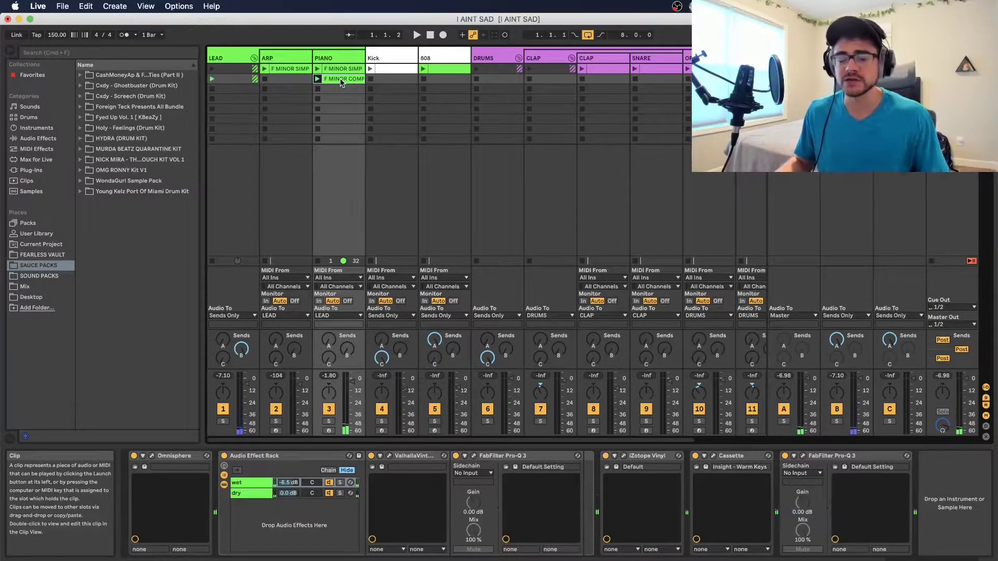
key("Tab")
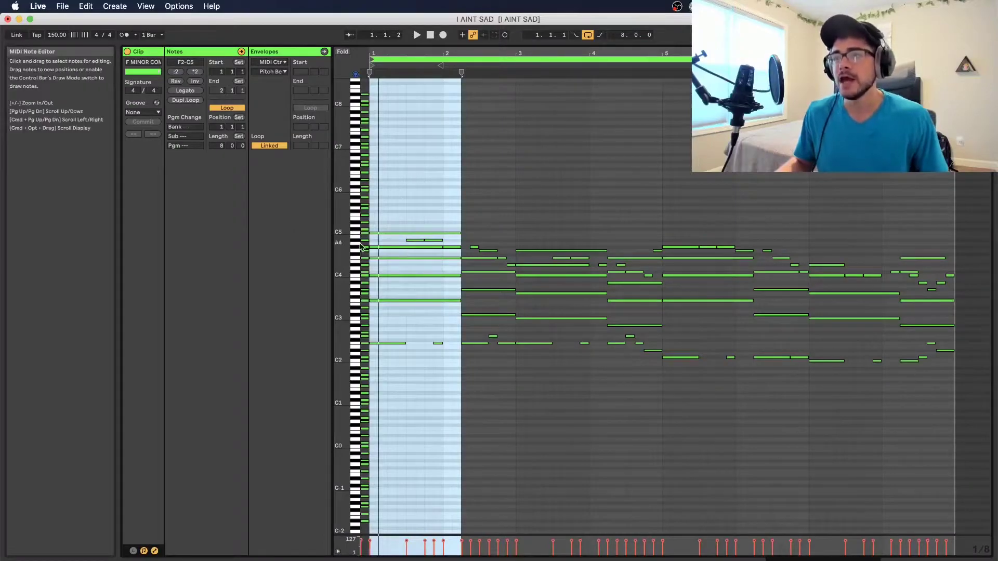
Fit the note view, select the G4/G#4, F4 and C4 notes, and play the chords
double_click(357, 245)
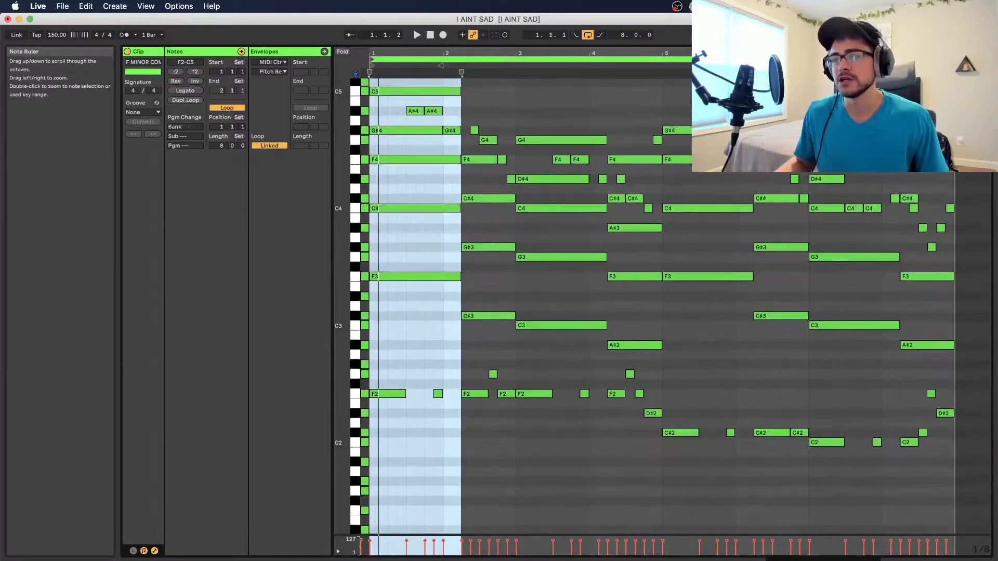
left_click(431, 289)
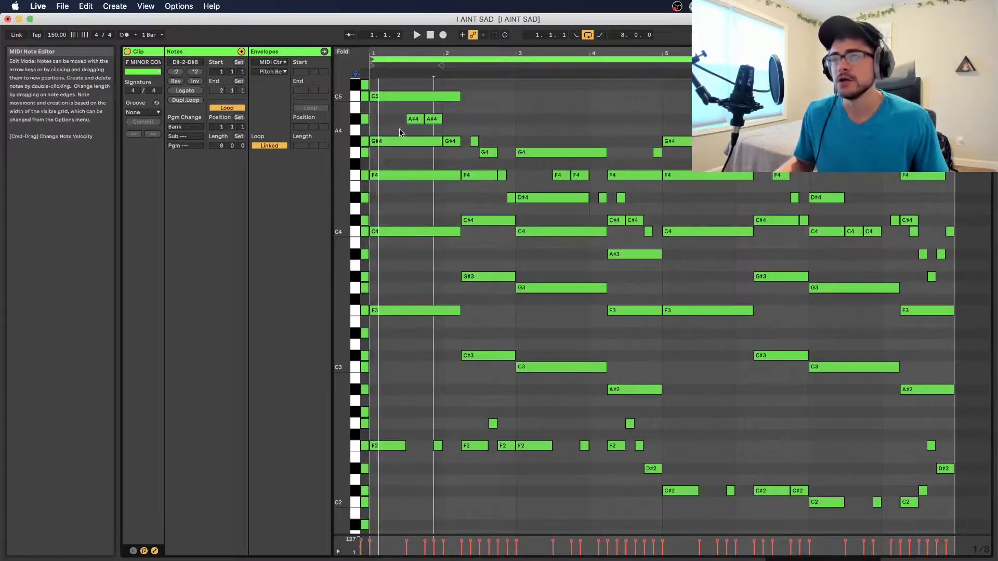
left_click_drag(450, 130, 592, 204)
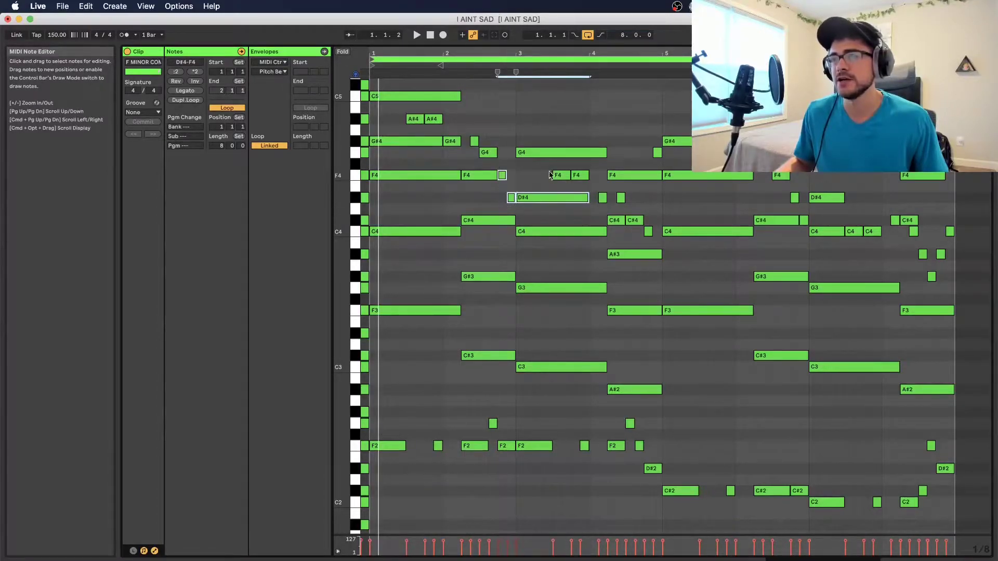
left_click_drag(546, 173, 597, 180)
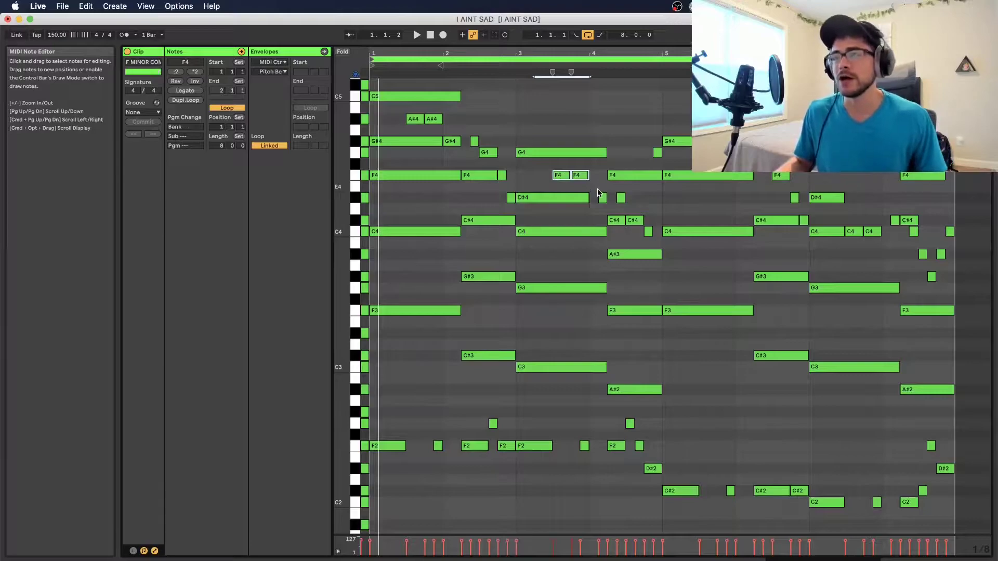
left_click(648, 232)
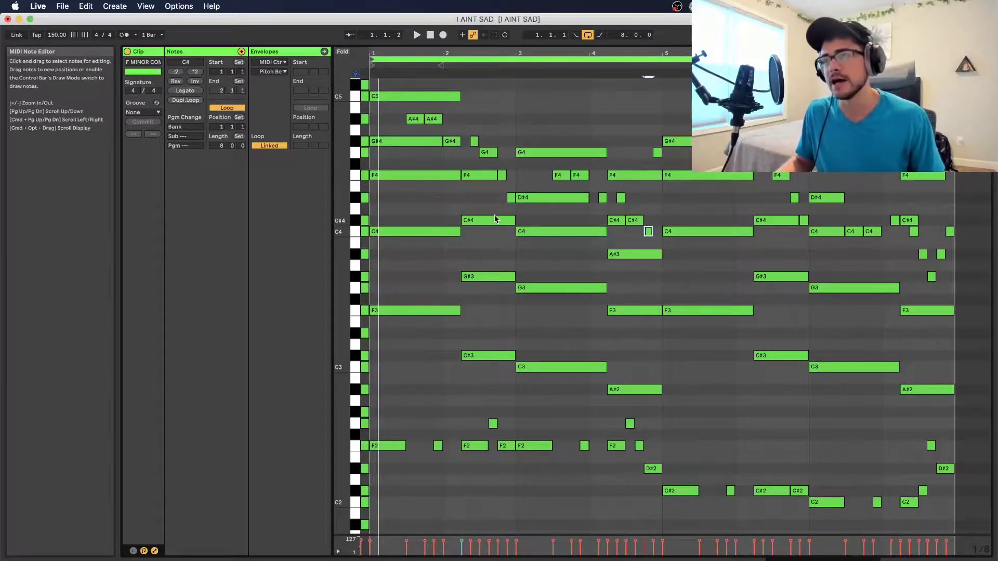
scroll(413, 245, "up", 1)
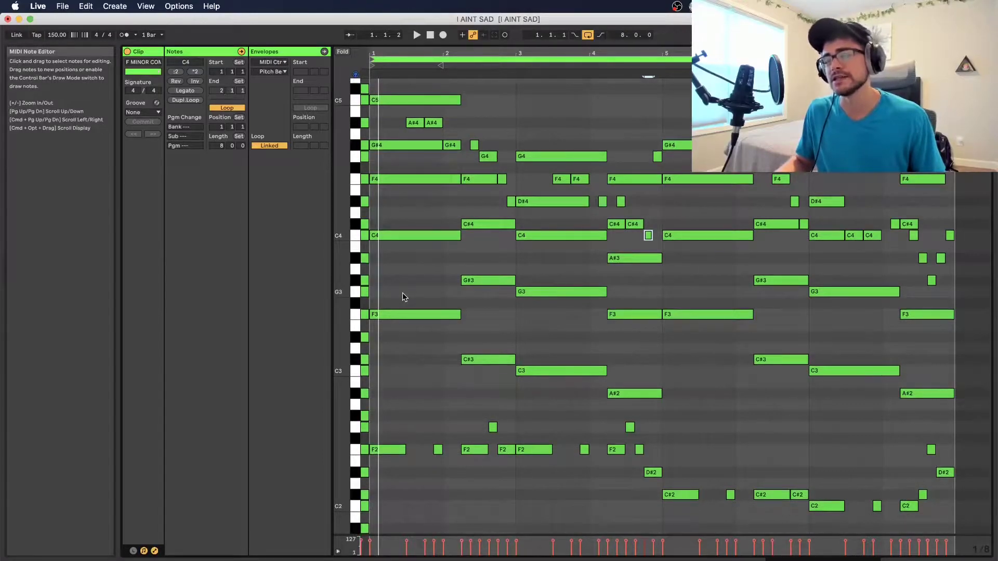
key("space")
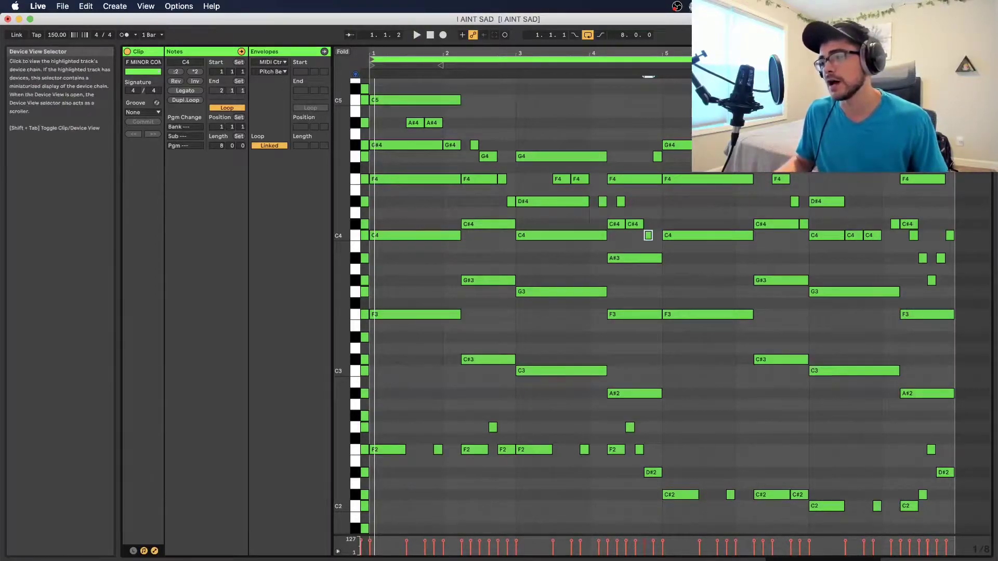
Select the piano's Audio Effect Rack and review the ValhallaVintageVerb and Pro-Q 3 settings
key("Tab")
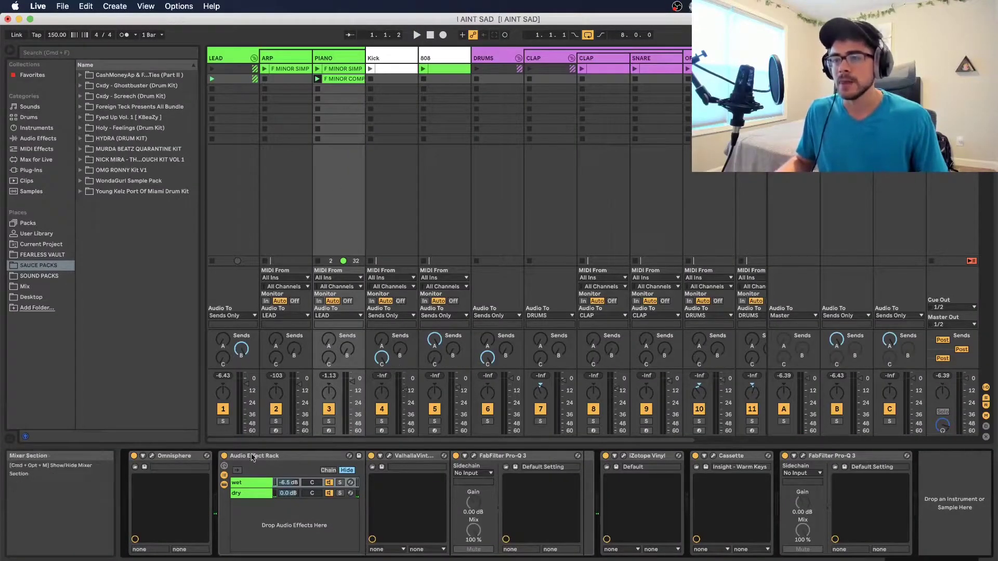
left_click(240, 456)
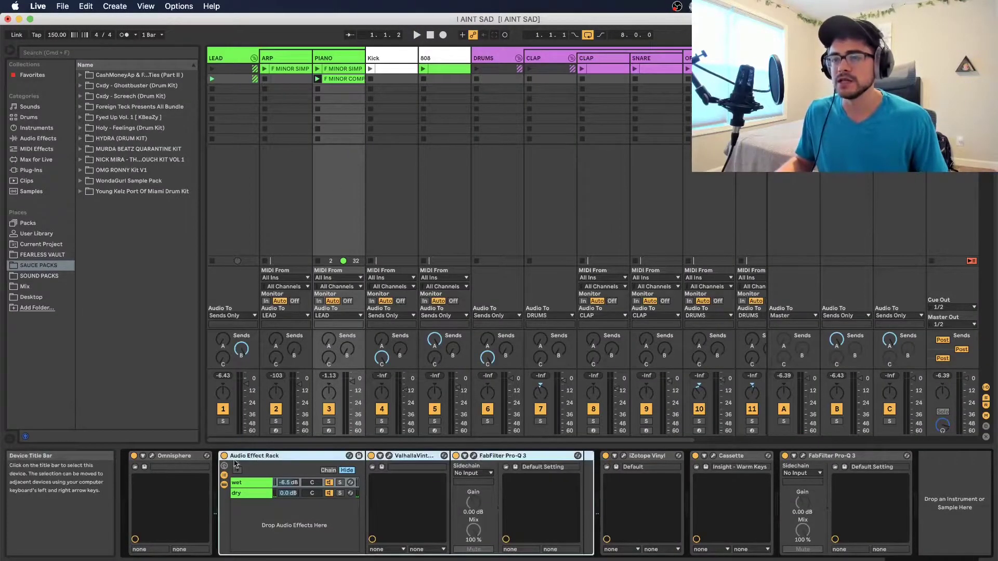
left_click(389, 456)
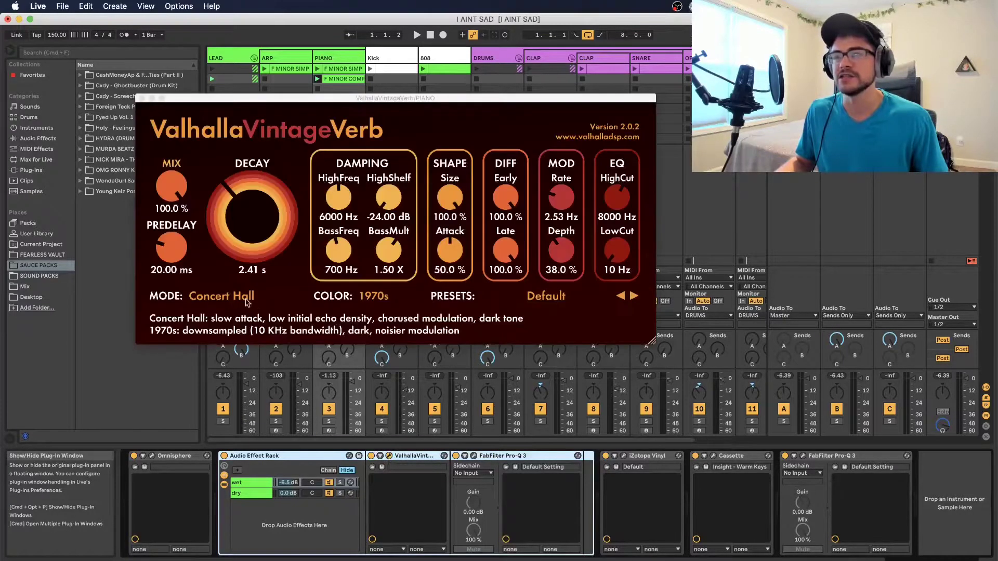
left_click(141, 98)
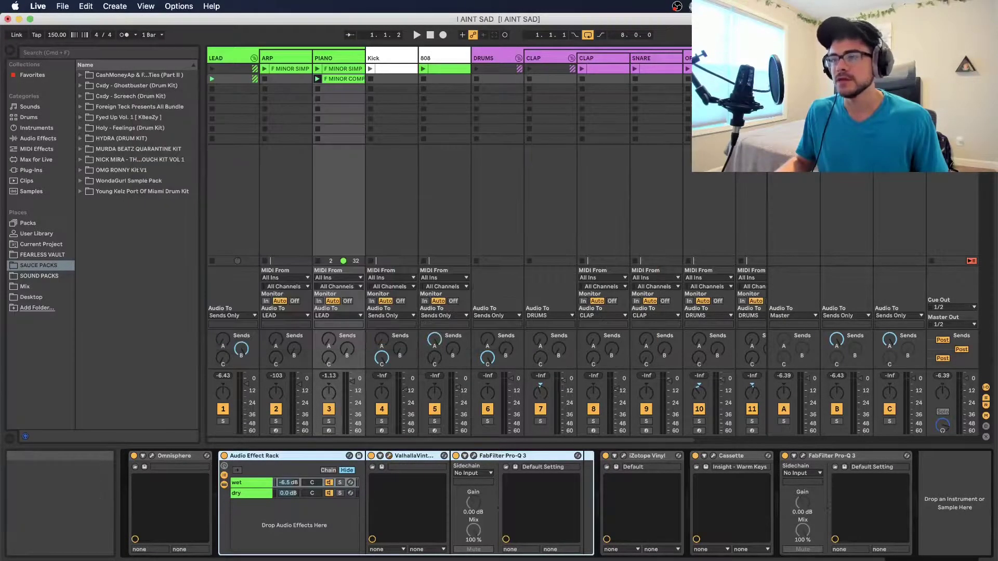
left_click(474, 456)
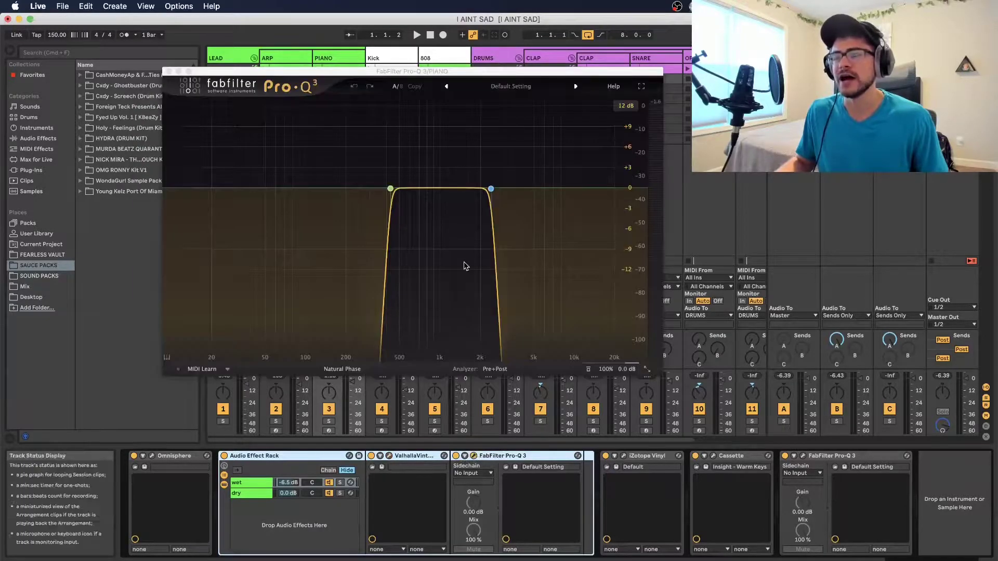
left_click(168, 72)
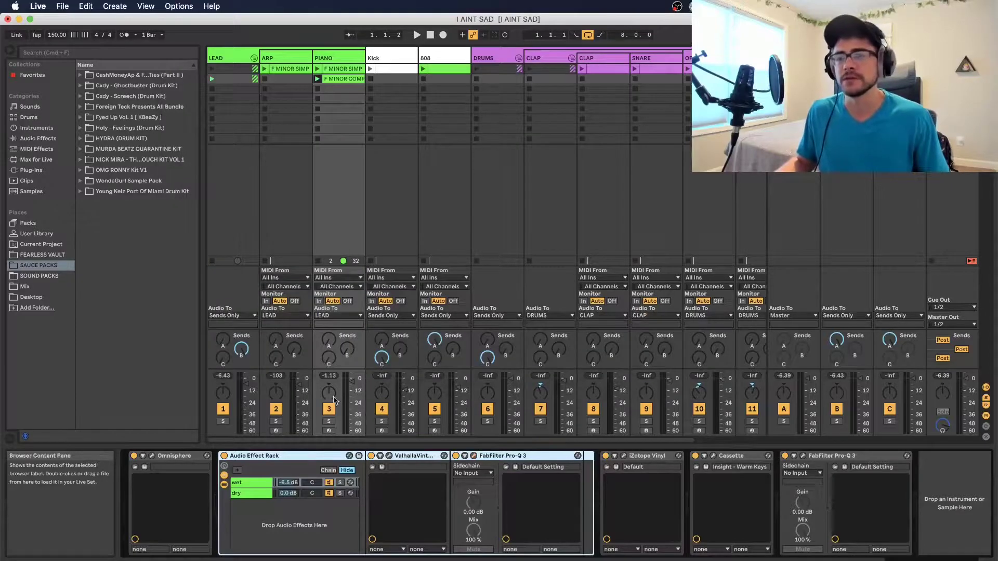
Solo the wet reverb chain and play it, then unsolo it
left_click(341, 482)
key("space")
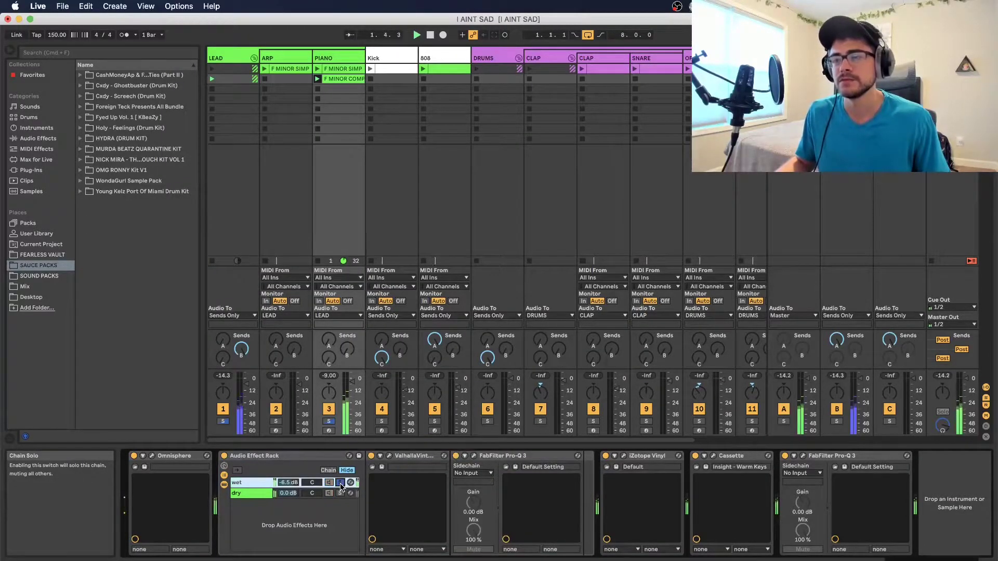
left_click(340, 483)
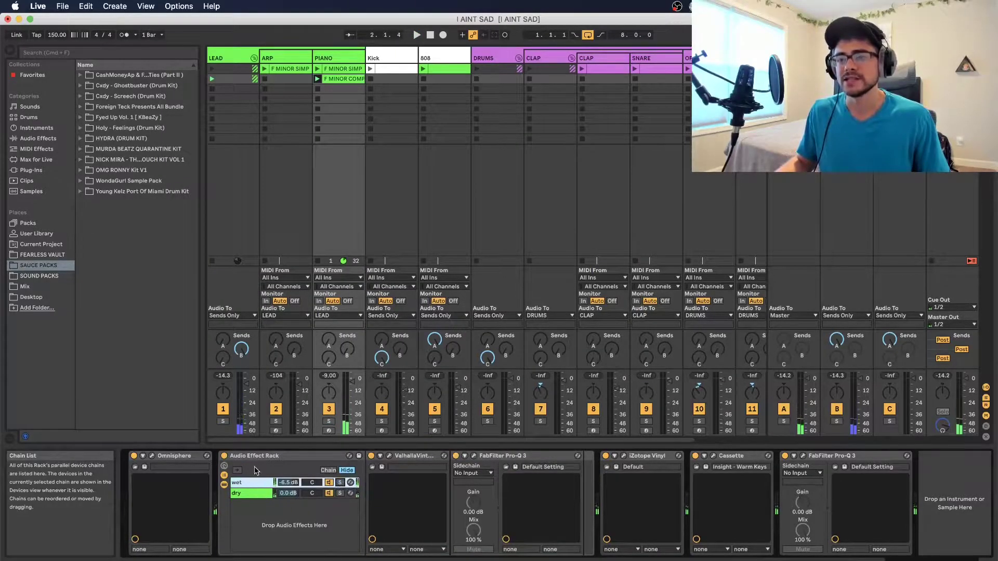
Solo and play the dry chain, then switch the solo back to the wet chain
left_click(250, 498)
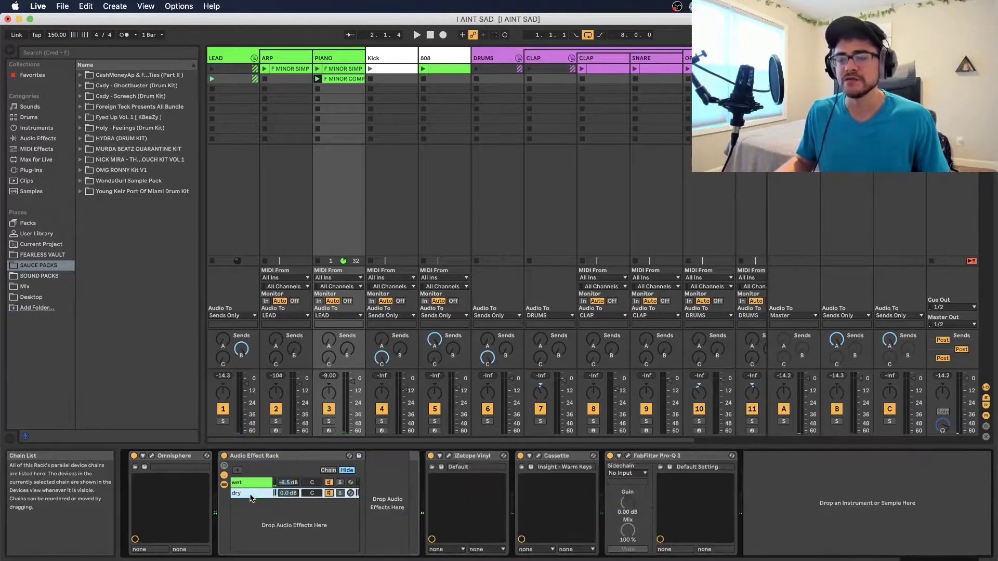
left_click(250, 482)
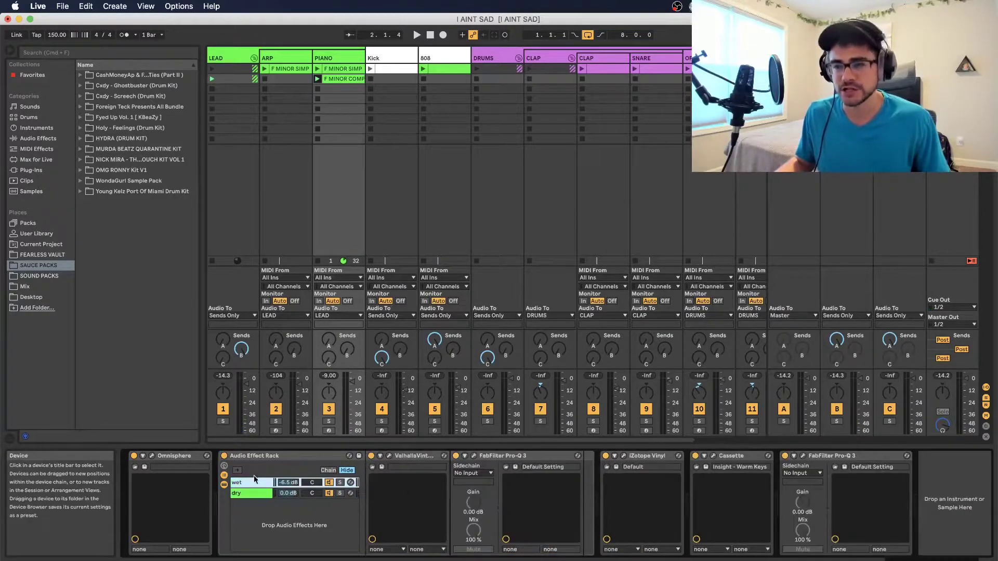
left_click(253, 497)
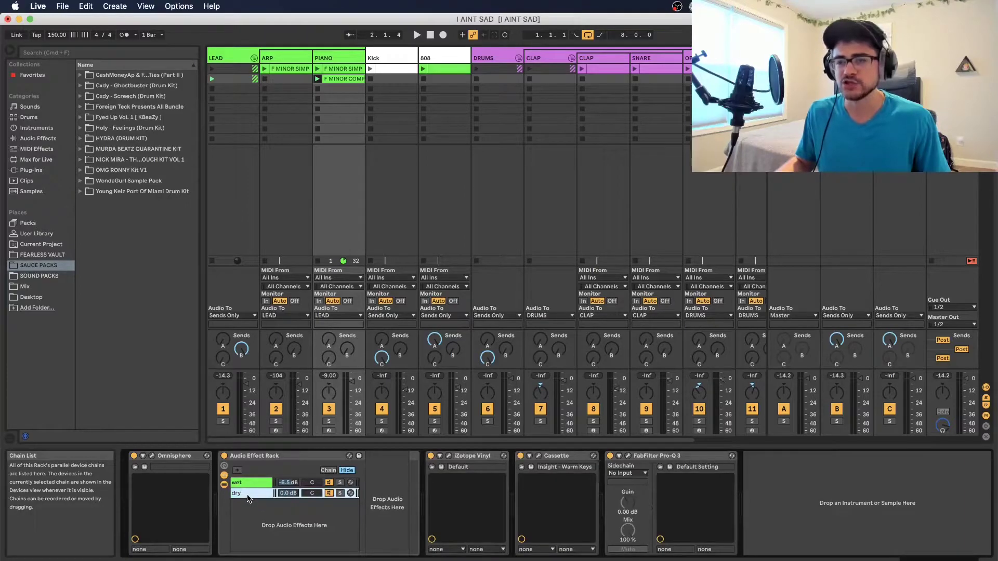
left_click(340, 494)
key("space")
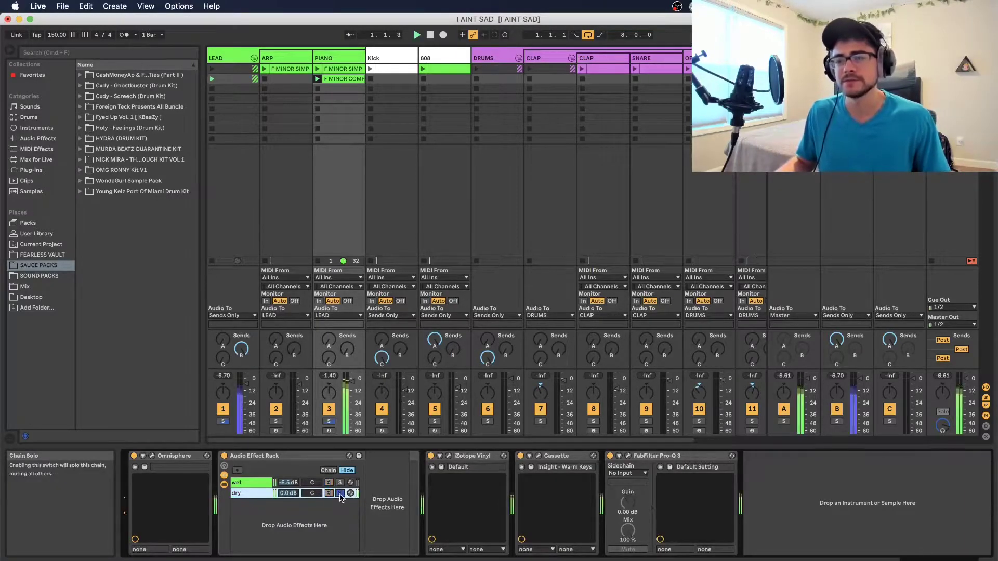
left_click(341, 483)
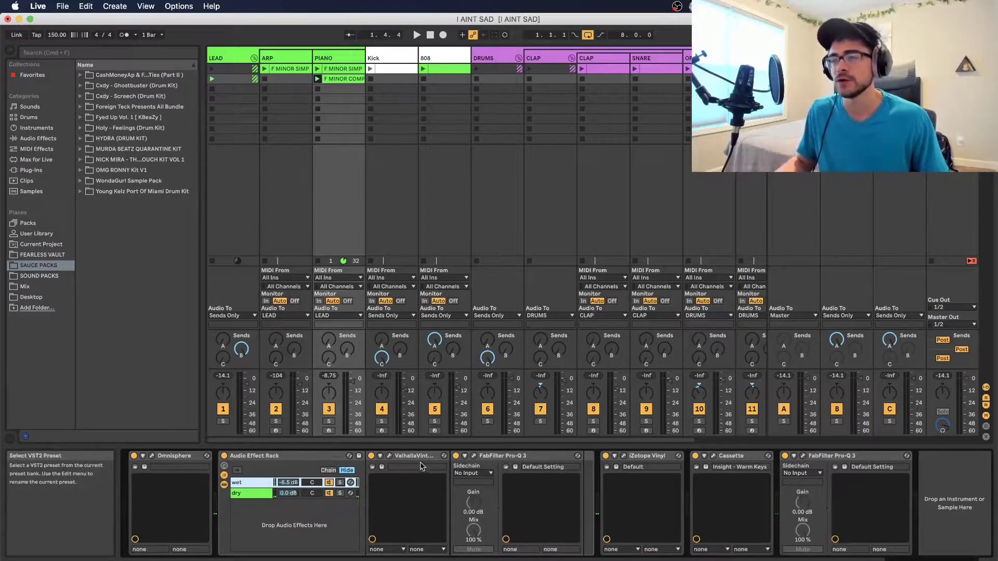
Show the piano's iZotope Vinyl plug-in and move its window aside
left_click(641, 456)
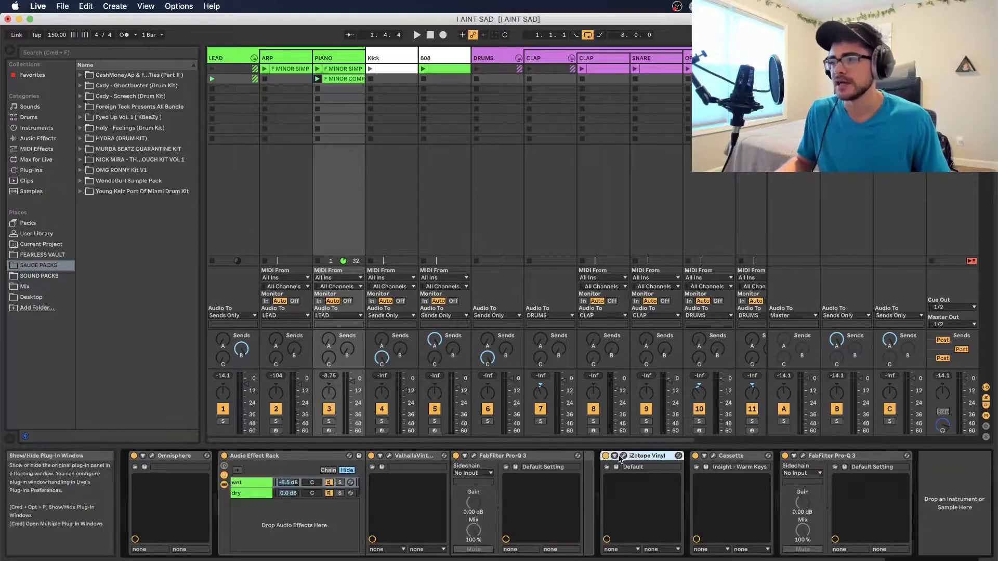
left_click(625, 457)
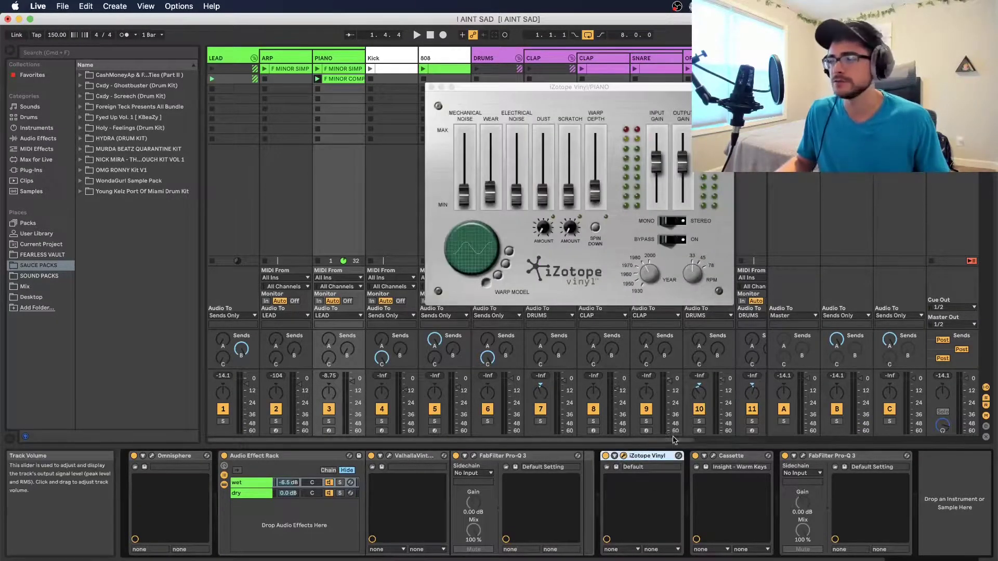
left_click_drag(488, 85, 330, 82)
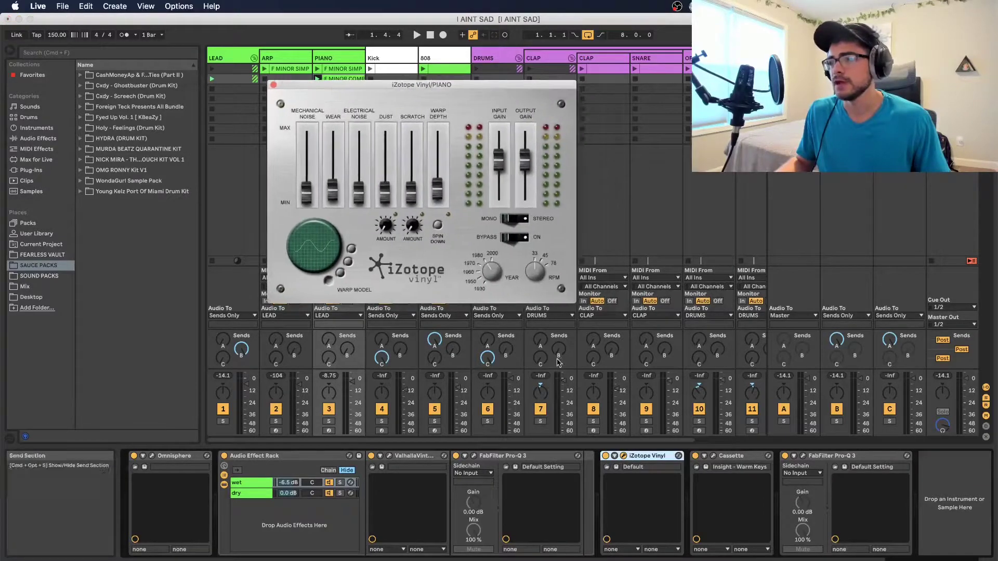
left_click(718, 460)
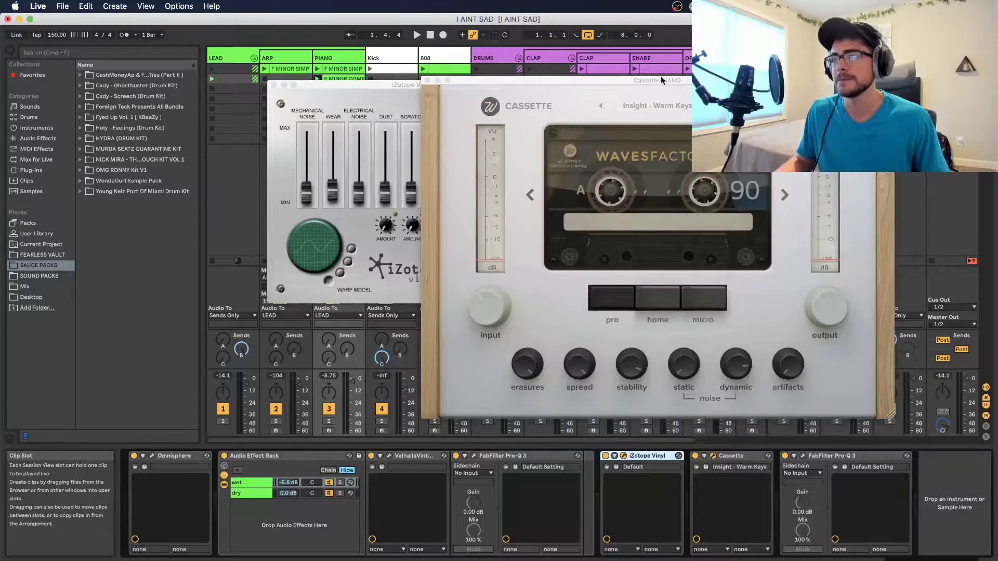
Move the Cassette window aside, then close the Pro-Q 3 and Cassette windows
left_click_drag(662, 80, 302, 70)
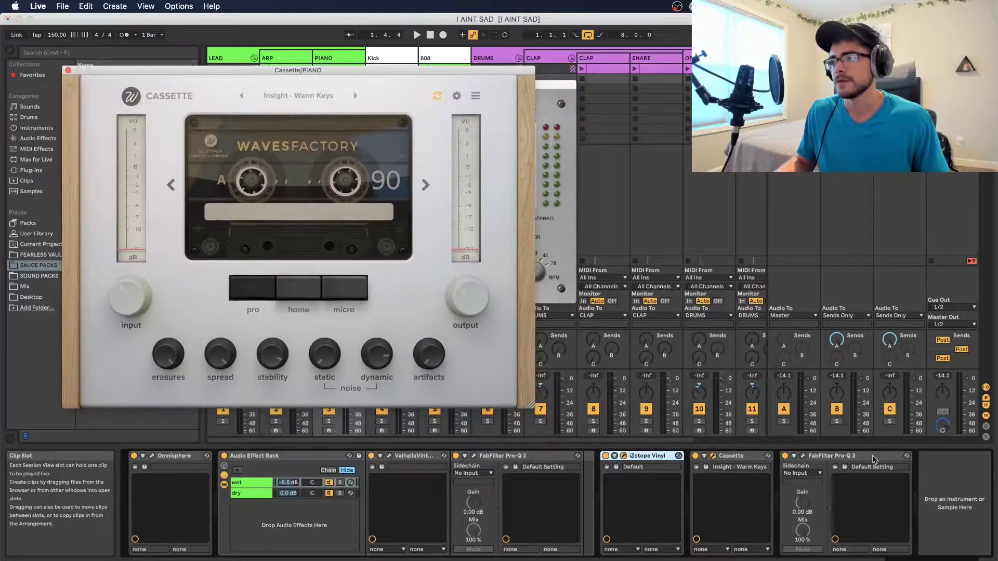
left_click(803, 456)
left_click_drag(436, 77, 412, 74)
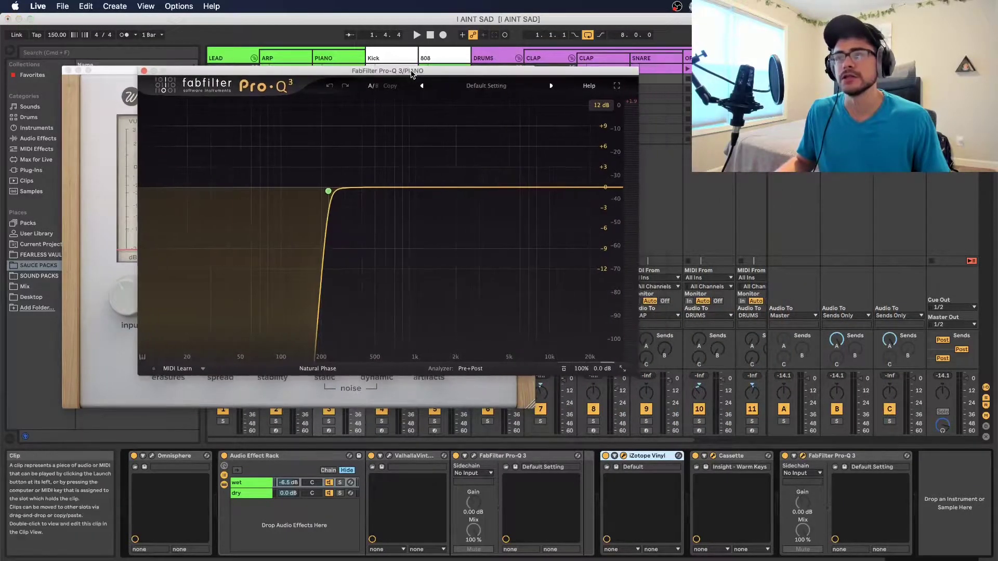
left_click(144, 70)
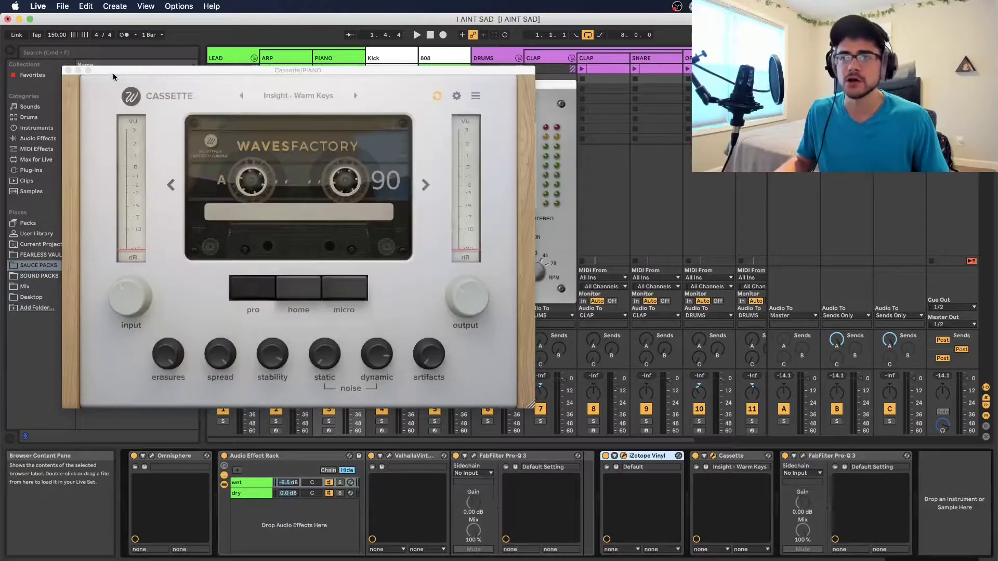
left_click(68, 72)
left_click(280, 68)
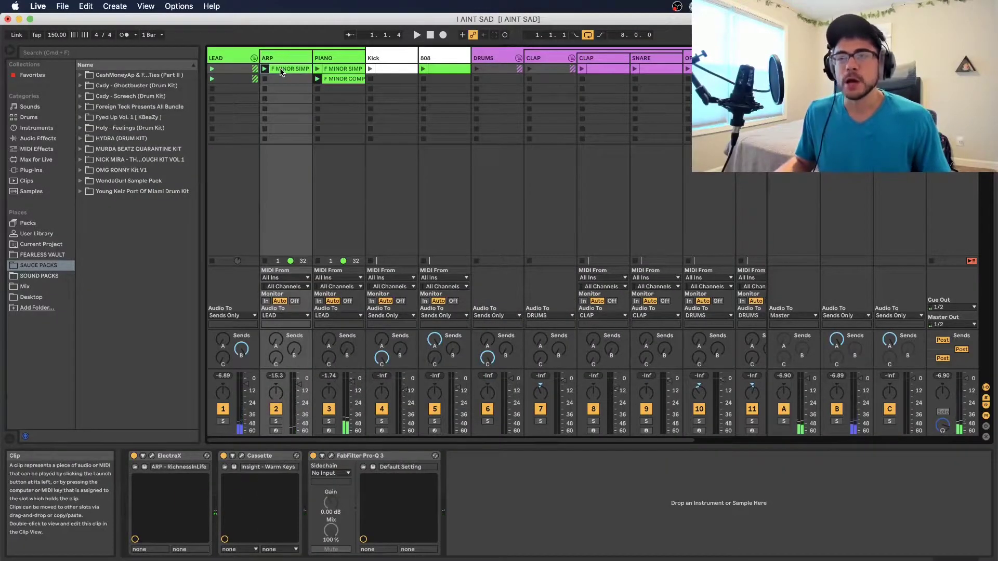
left_click(348, 69)
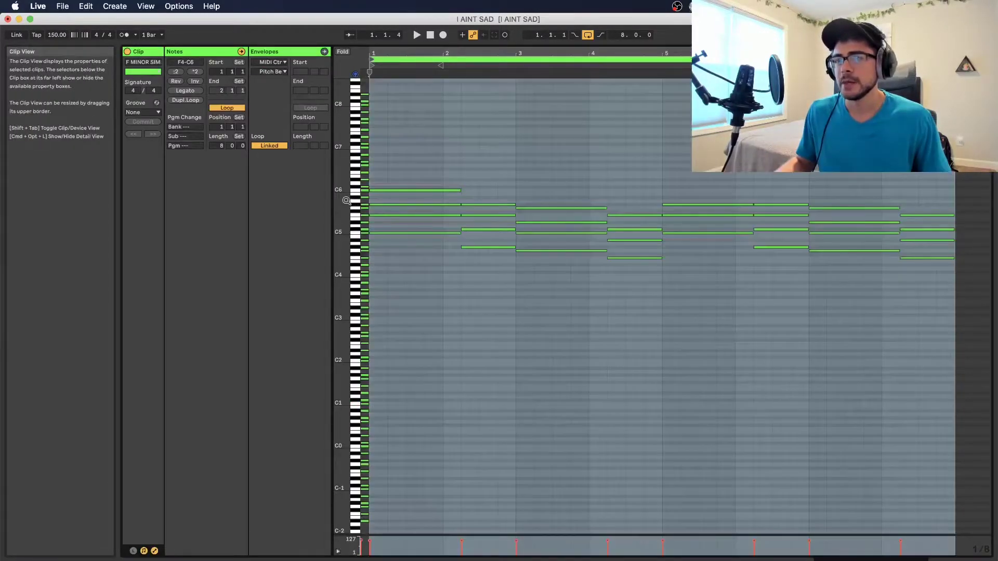
left_click_drag(340, 200, 431, 351)
scroll(844, 485, "down", 6)
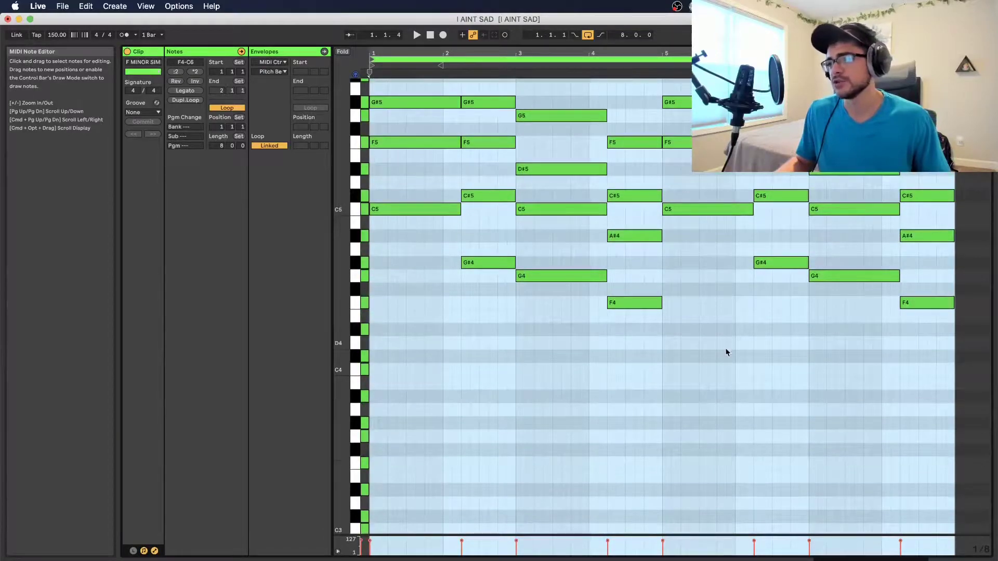
scroll(795, 394, "up", 5)
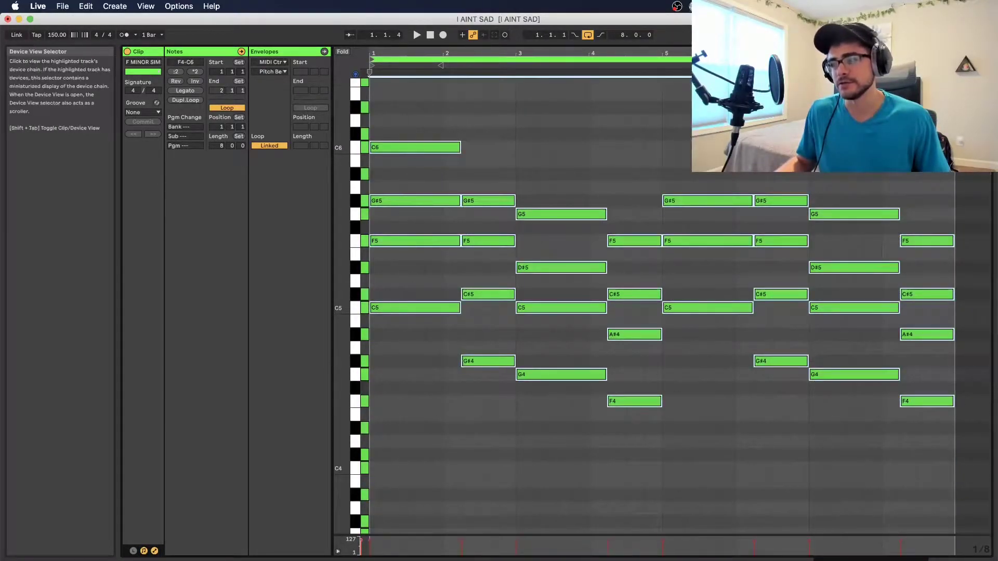
left_click_drag(740, 46, 740, 455)
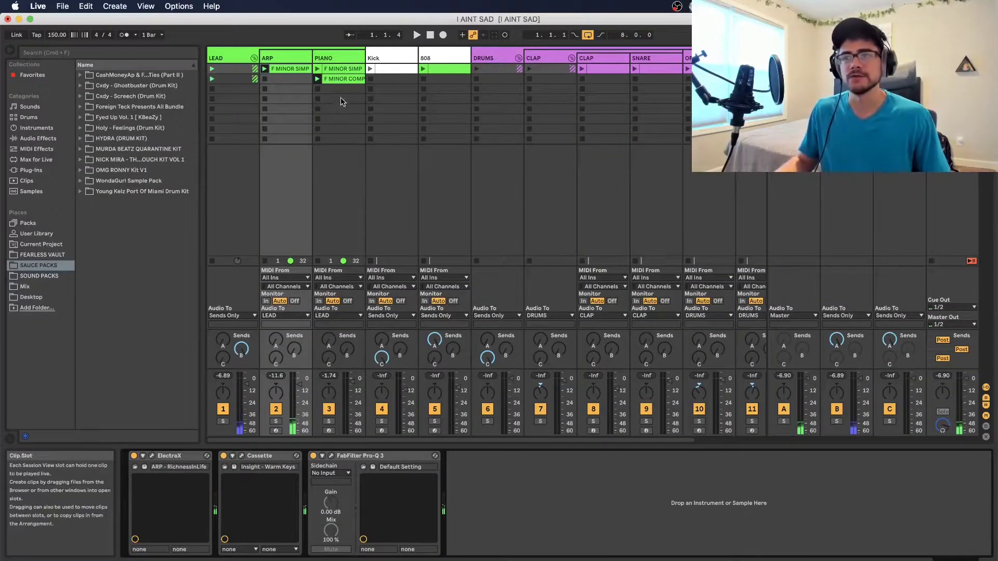
left_click(340, 79)
left_click(293, 69)
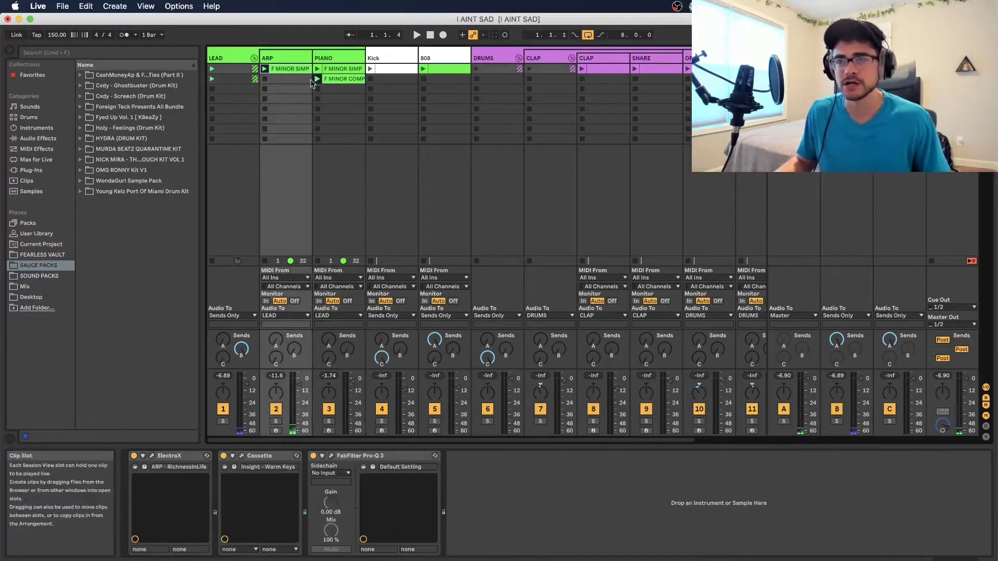
key("space")
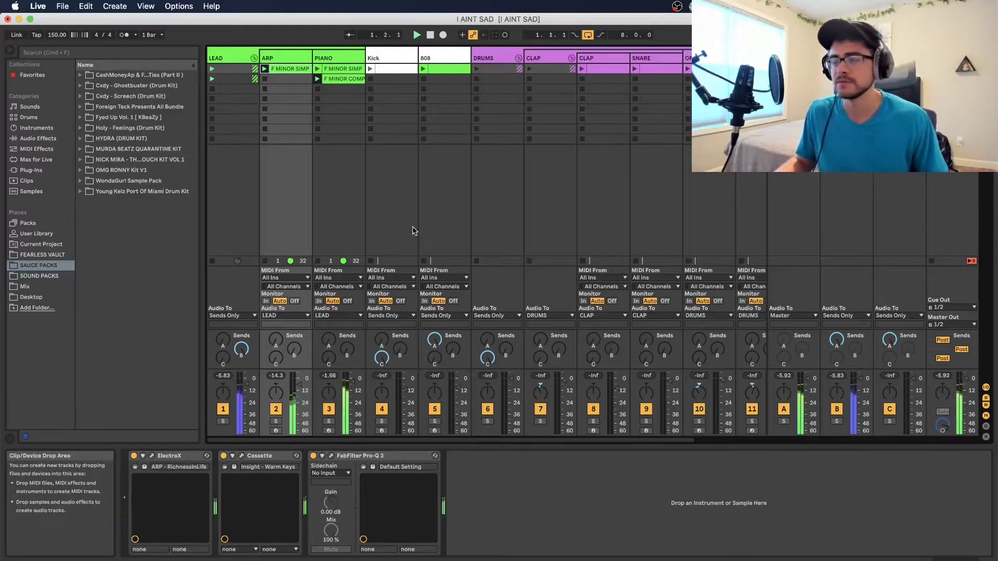
left_click(242, 456)
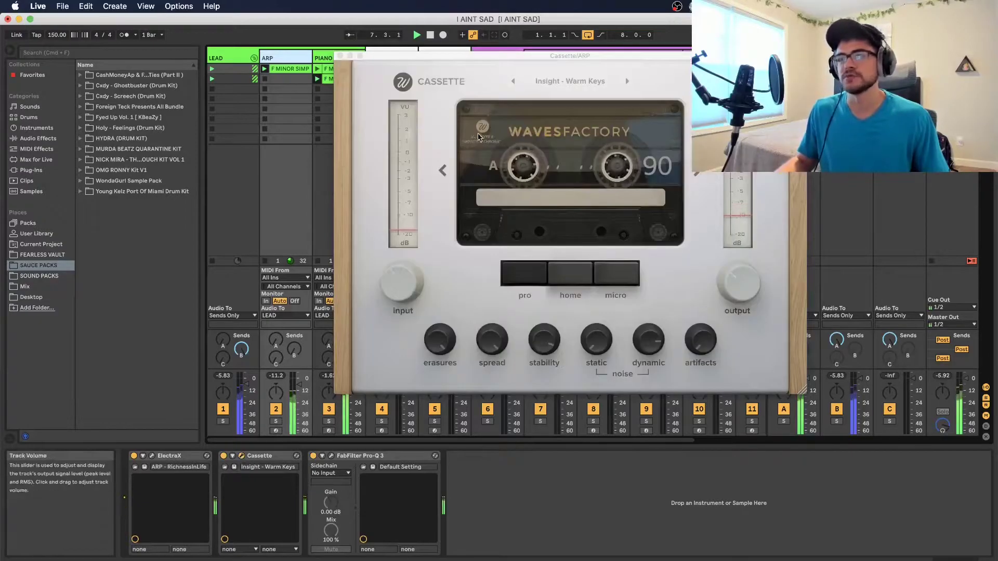
left_click_drag(512, 65, 291, 58)
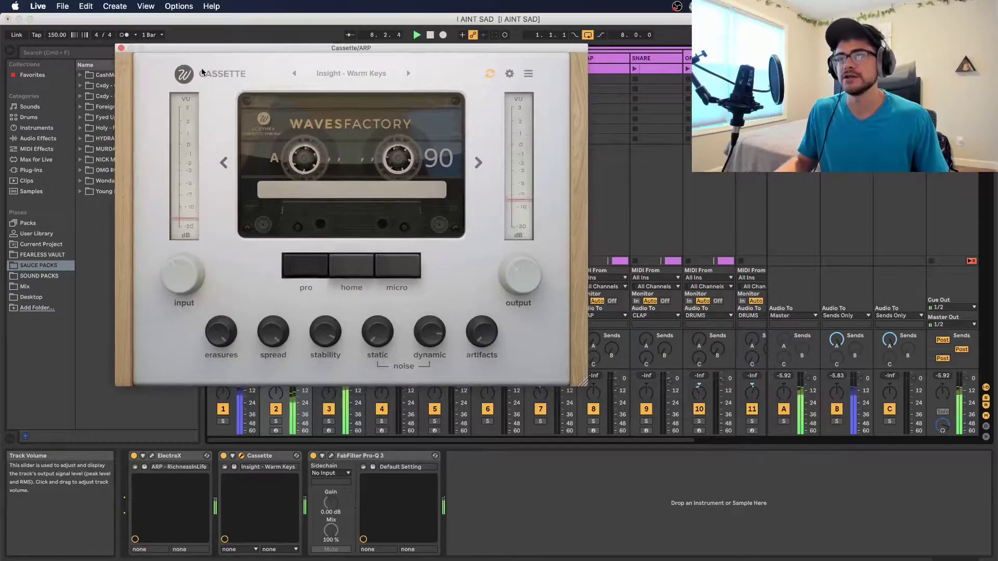
left_click(121, 49)
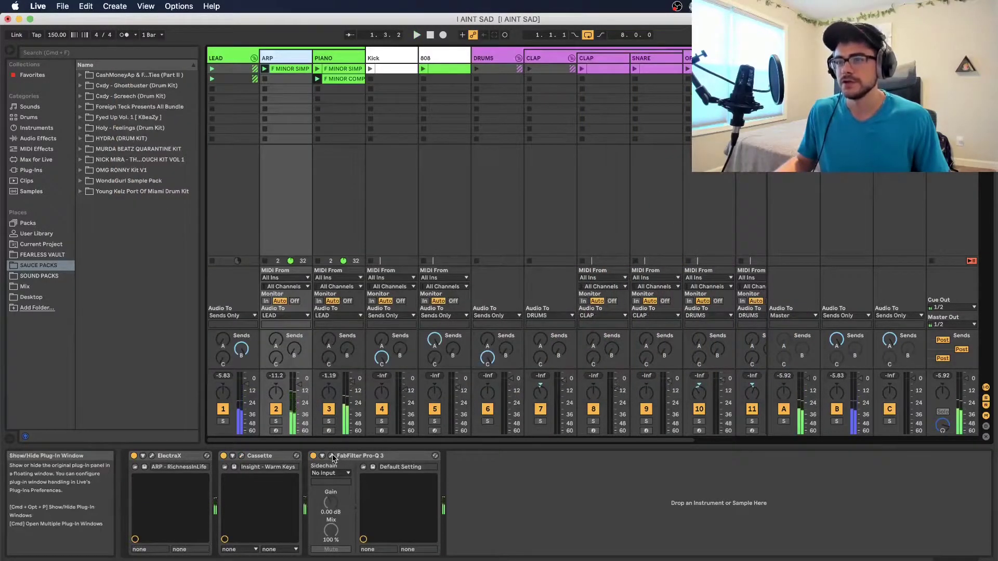
left_click(331, 456)
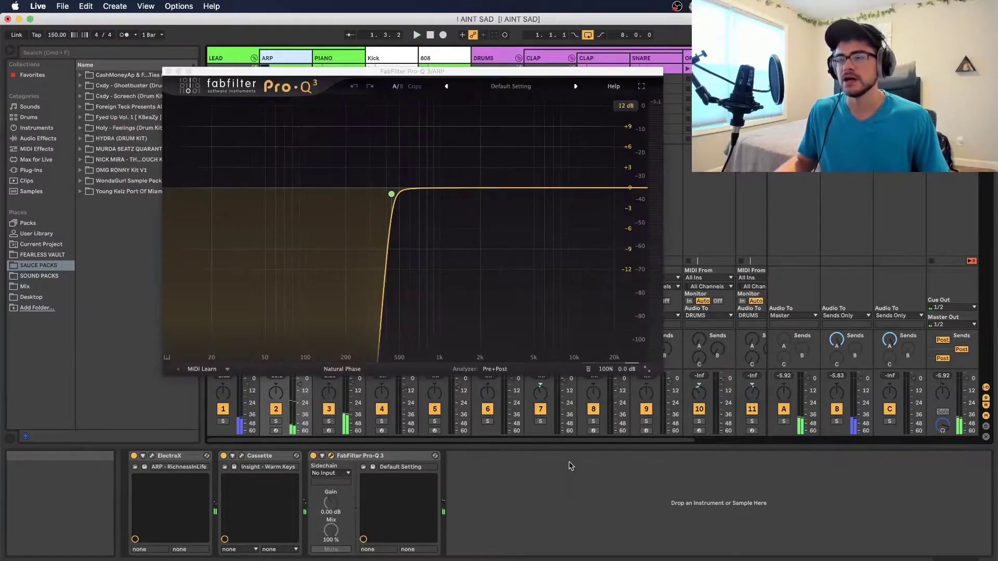
left_click(168, 72)
Launch the CLAP, SNARE and 808 clips so they play together
scroll(372, 434, "right", 3)
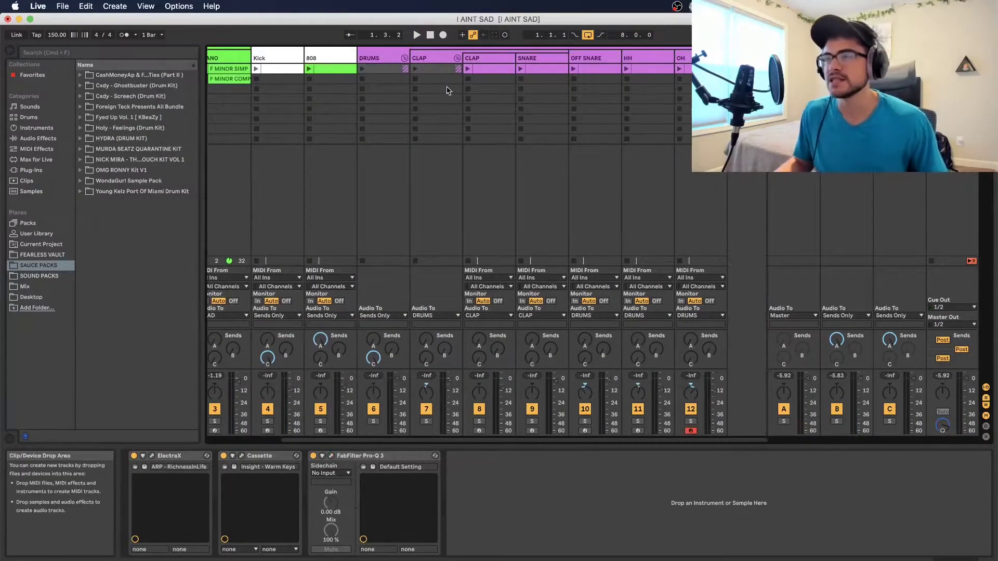
left_click(470, 71)
left_click(522, 69)
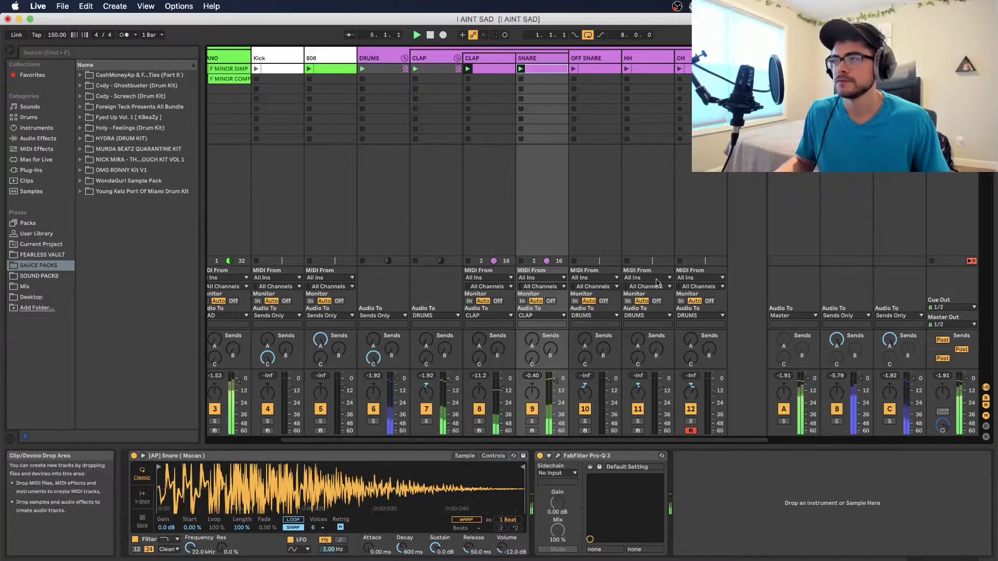
scroll(503, 445, "left", 1)
left_click_drag(503, 444, 431, 446)
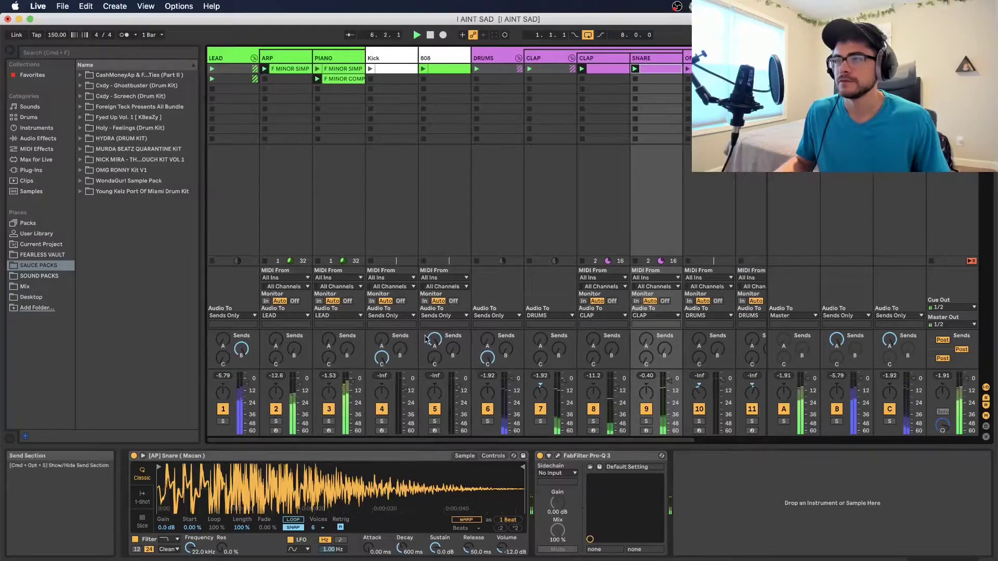
left_click(439, 71)
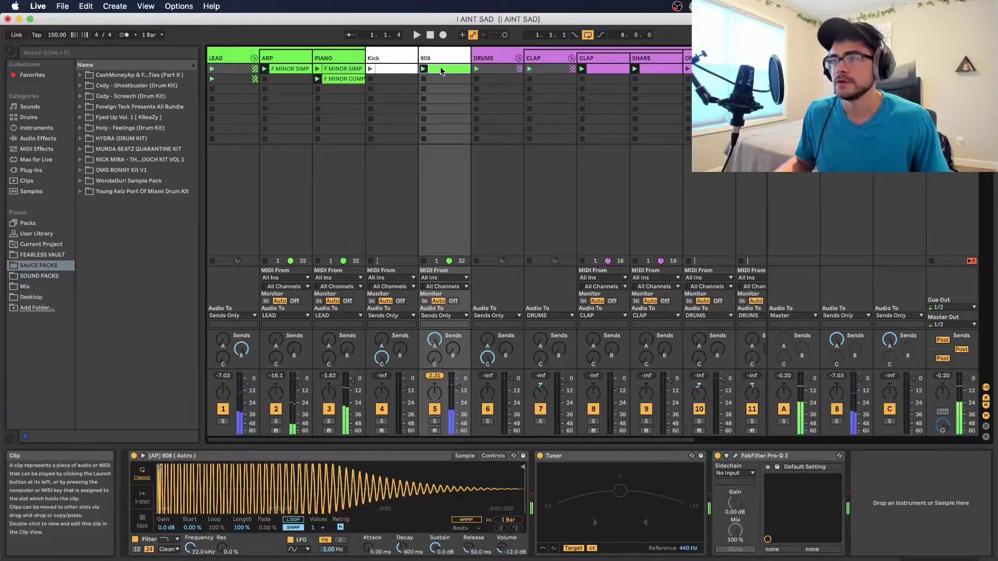
Bring up the 808 clip's notes and select its F3 and F2 note groups
double_click(441, 70)
scroll(441, 298, "up", 3)
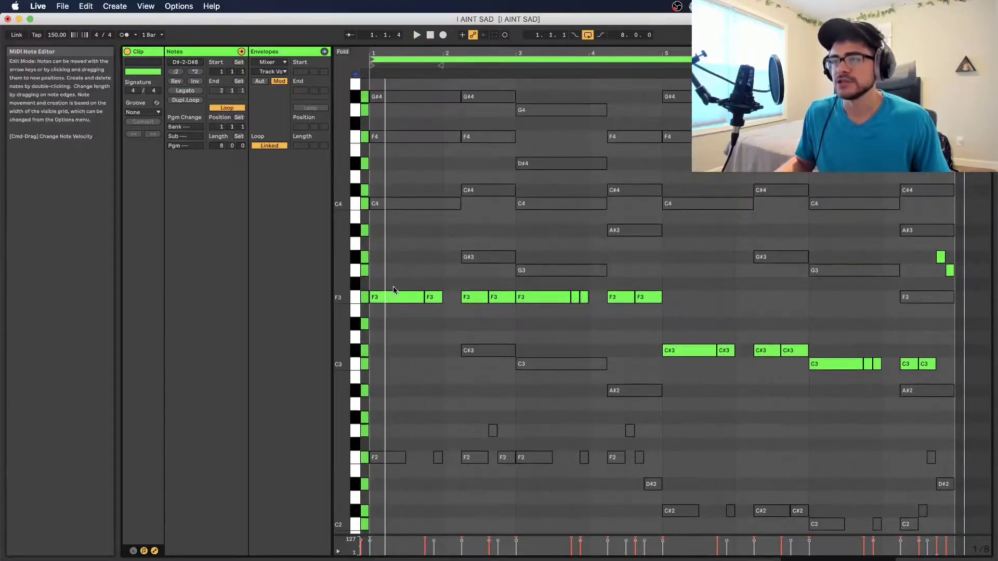
left_click_drag(369, 287, 672, 311)
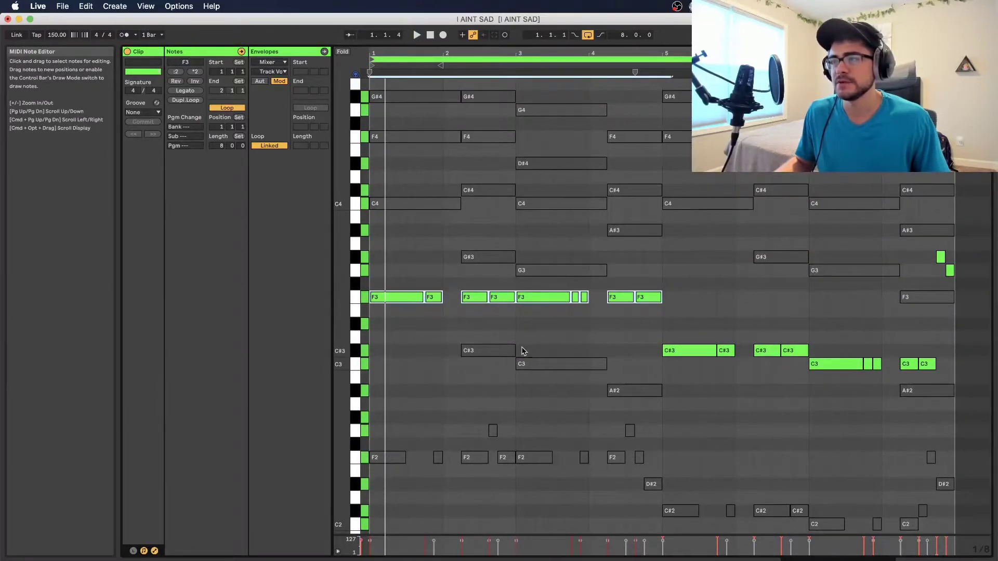
scroll(523, 348, "down", 4)
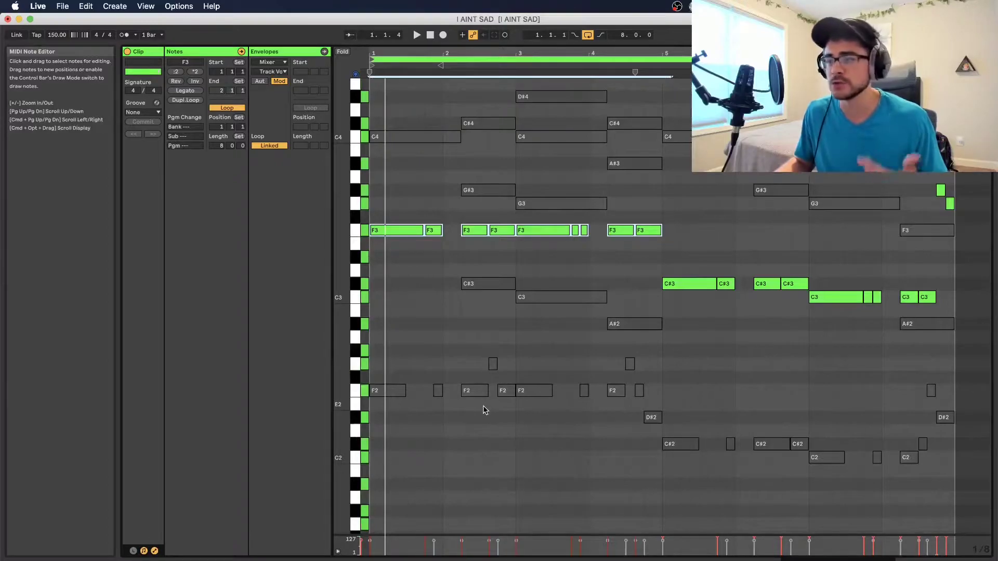
left_click_drag(397, 376, 650, 411)
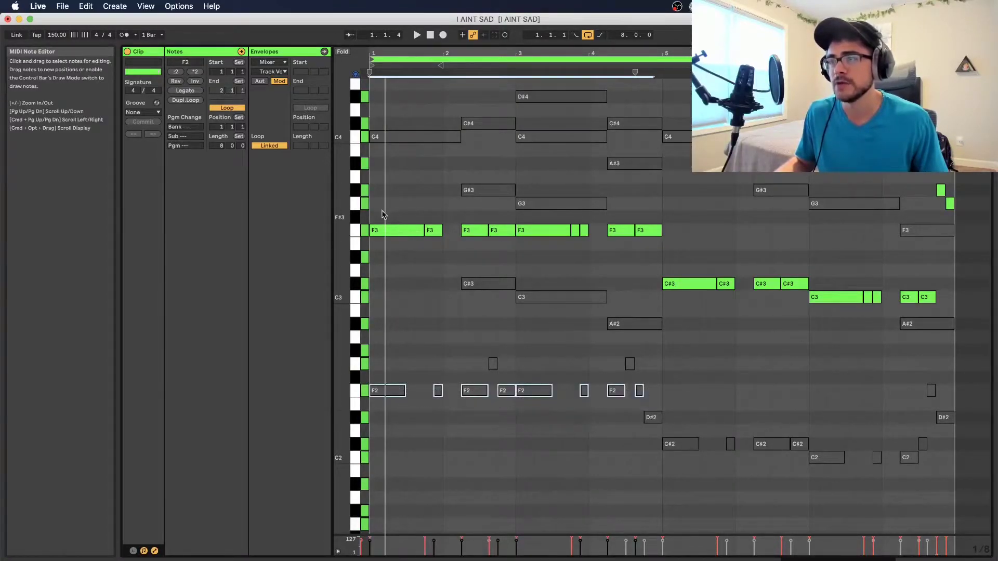
left_click_drag(385, 215, 655, 272)
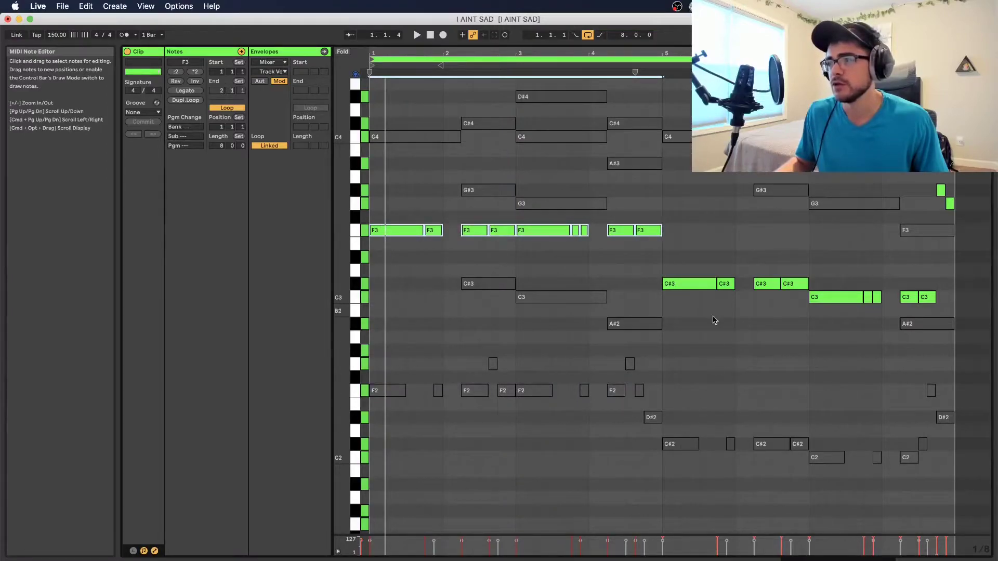
left_click_drag(713, 319, 670, 276)
Select the C3, short F3 and G3/G#3 notes, then play the clip
left_click(838, 281)
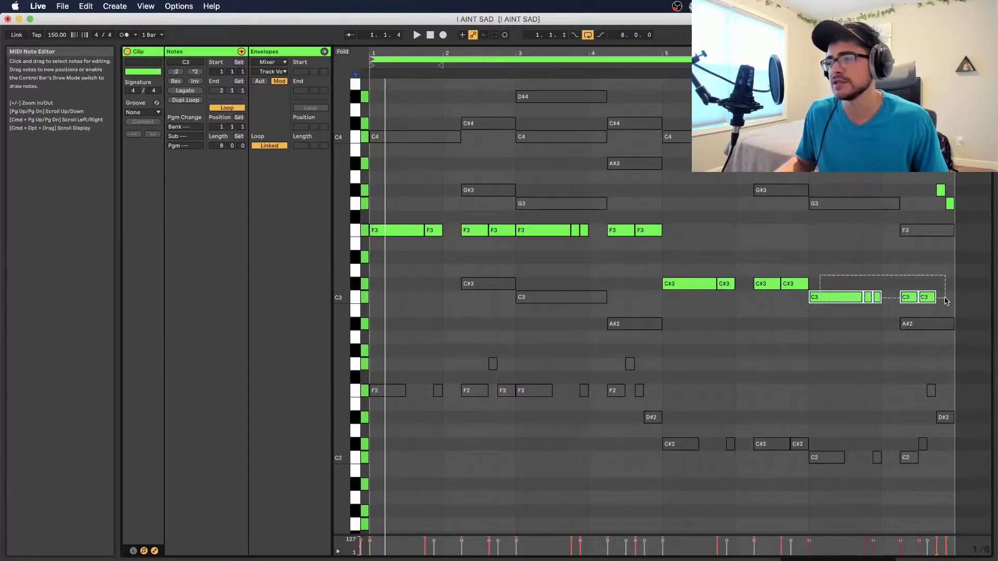
left_click_drag(945, 301, 945, 302)
scroll(832, 302, "up", 3)
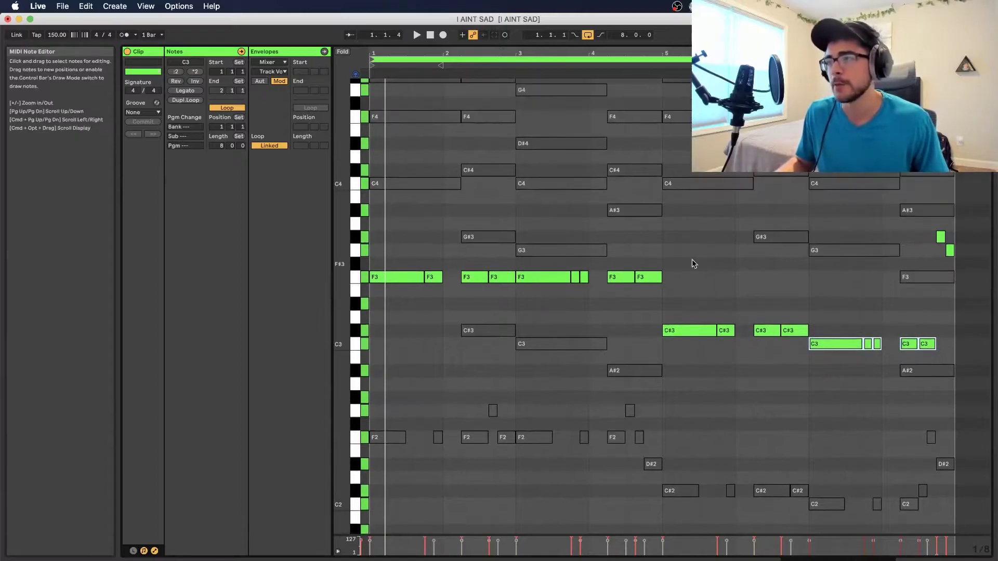
left_click_drag(572, 272, 593, 285)
left_click_drag(514, 291, 454, 264)
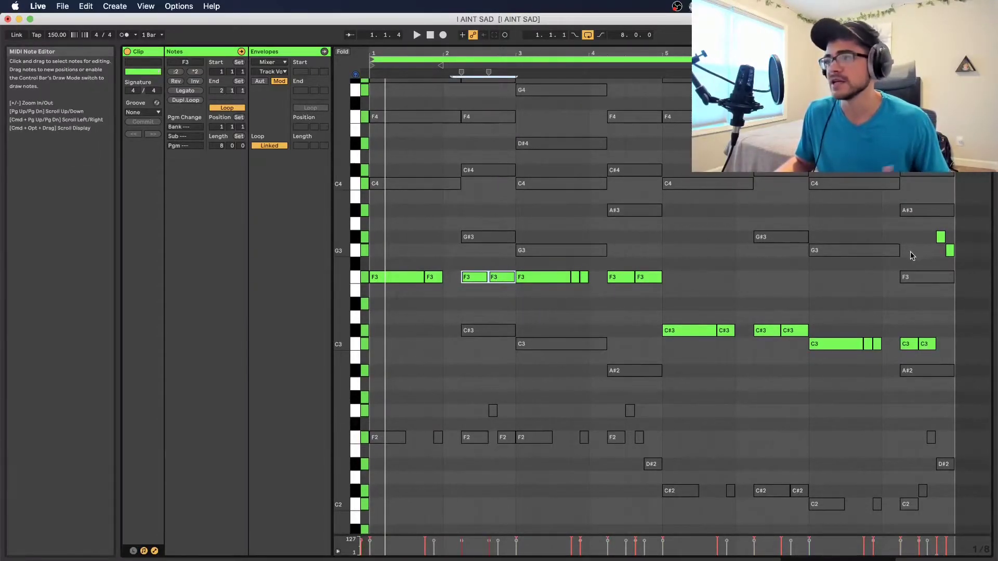
left_click_drag(930, 232, 956, 251)
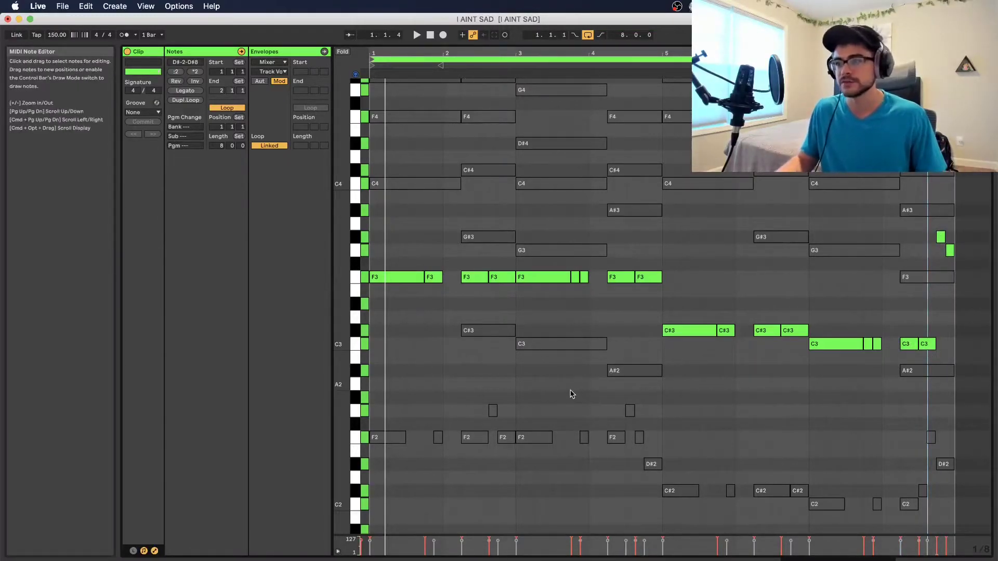
key("space")
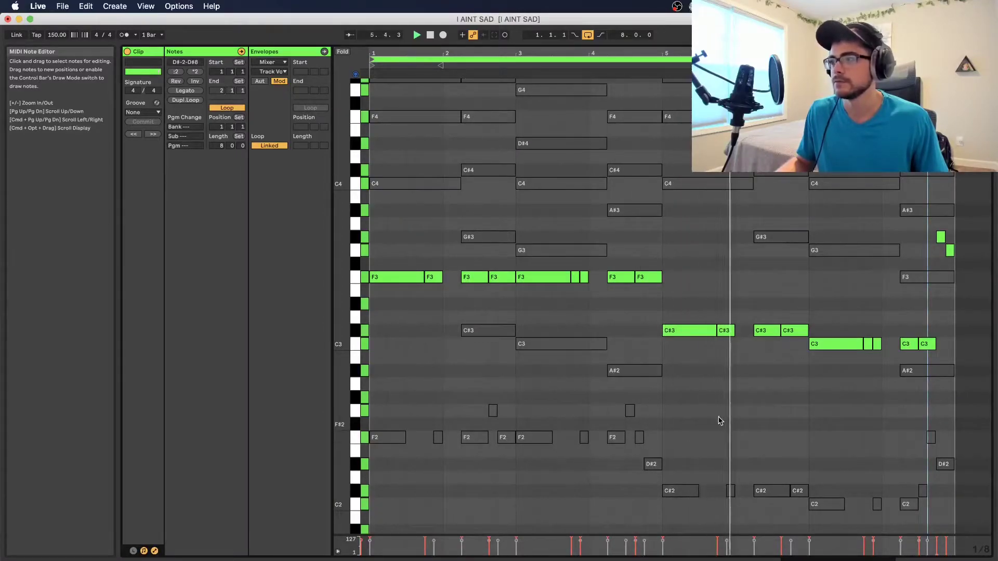
scroll(676, 389, "up", 3)
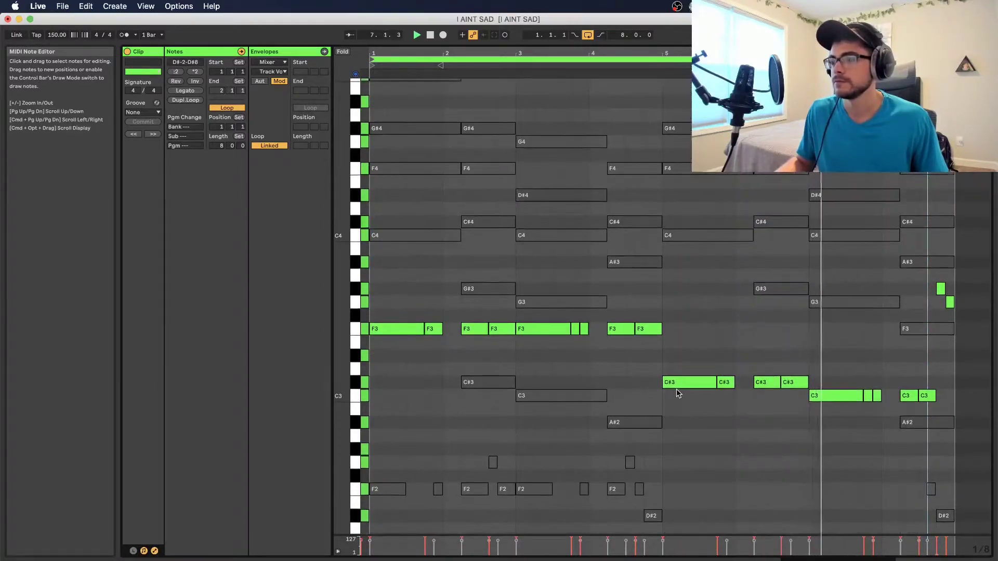
scroll(677, 394, "up", 1)
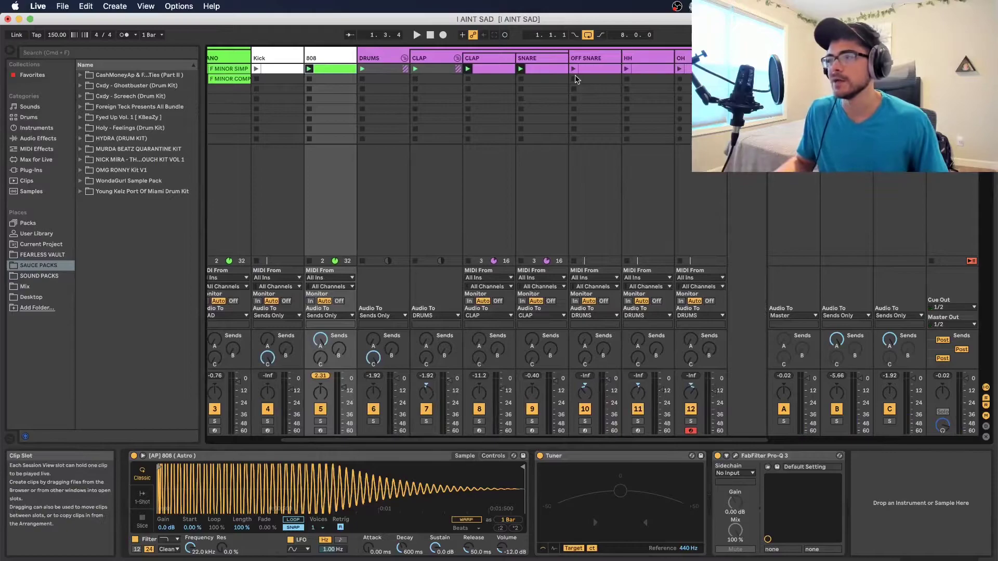
Display the HH clip full-window and inspect its F2 and A2 roll notes
left_click(628, 68)
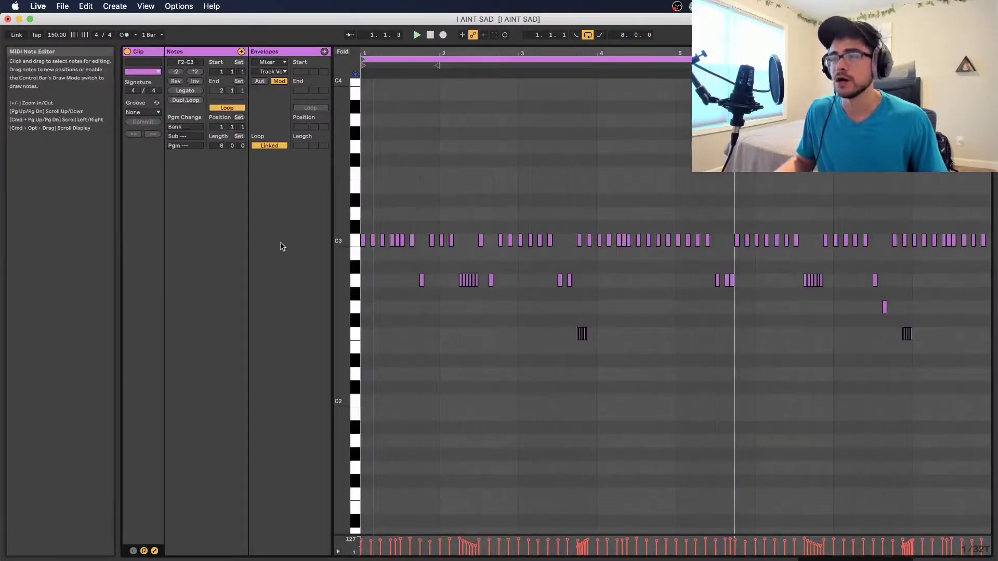
key("plus")
key("plus")
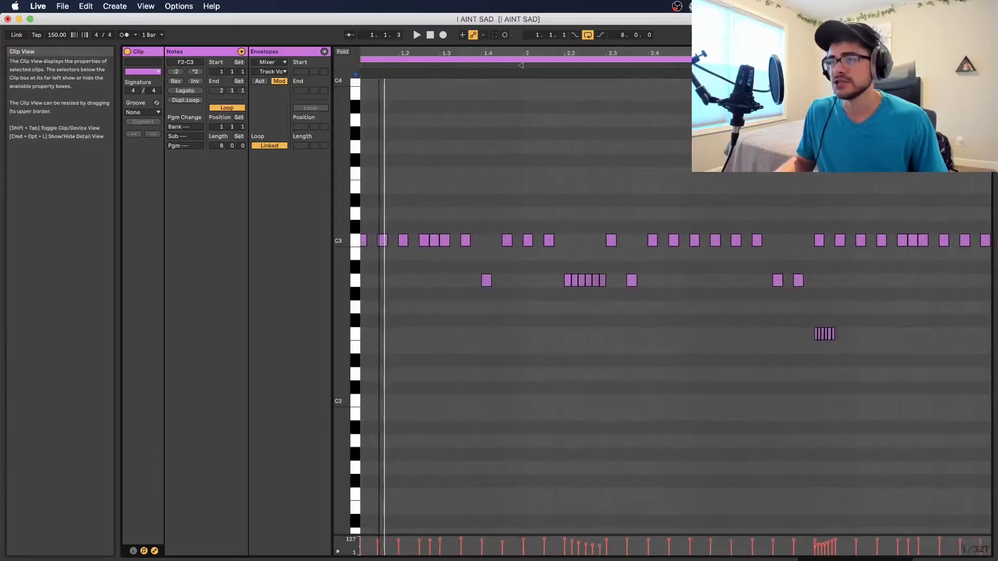
key("minus")
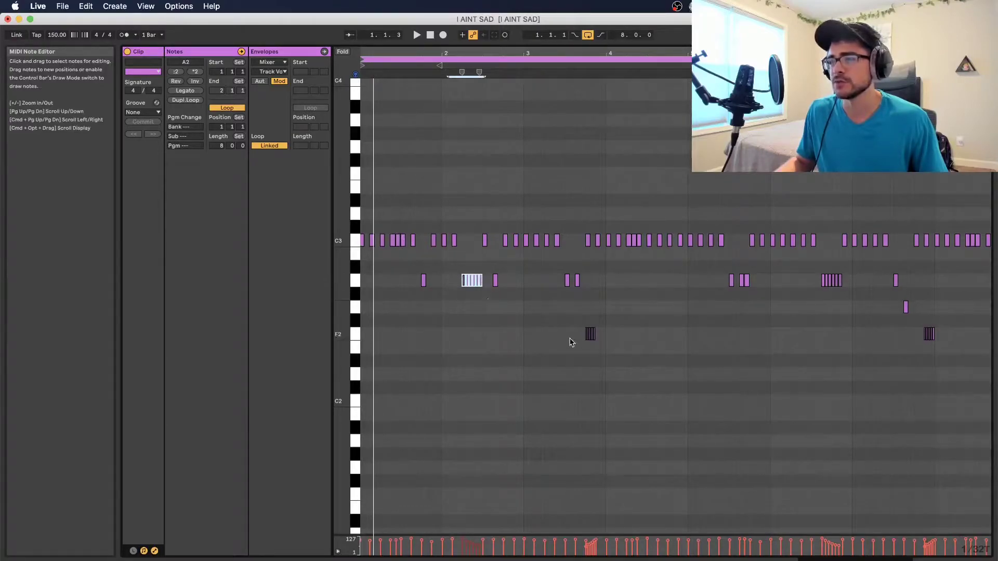
left_click_drag(561, 322, 628, 339)
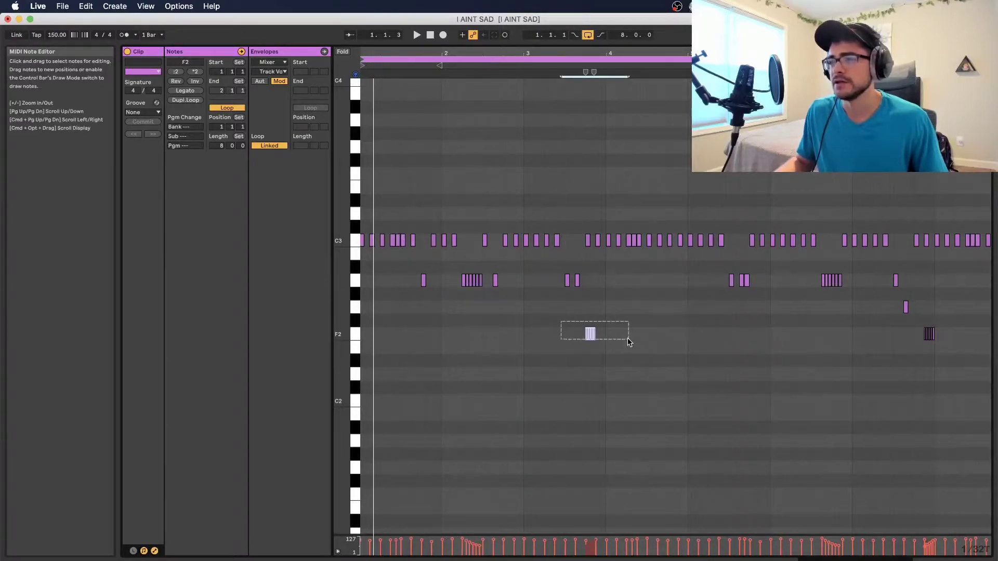
left_click(424, 281)
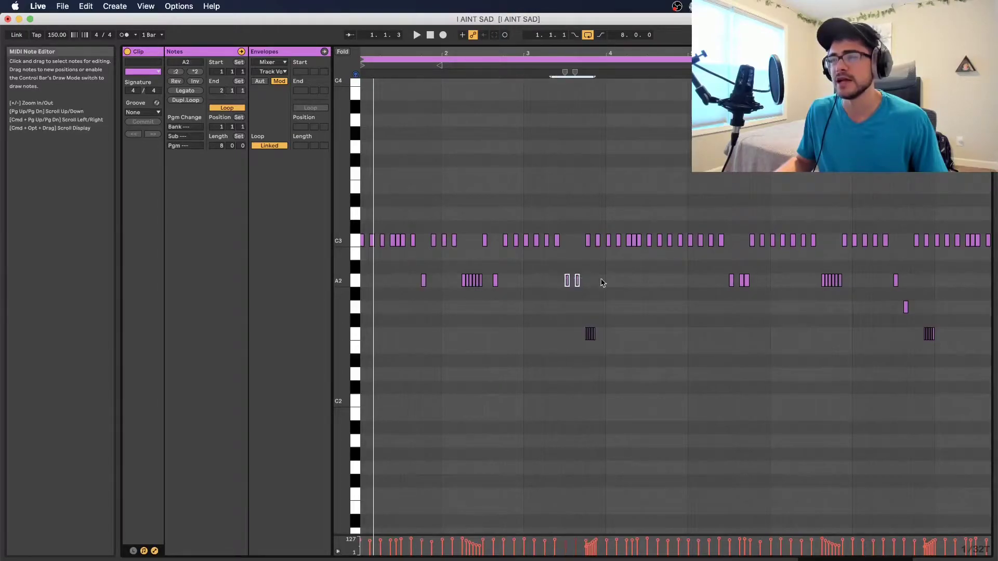
left_click(785, 289)
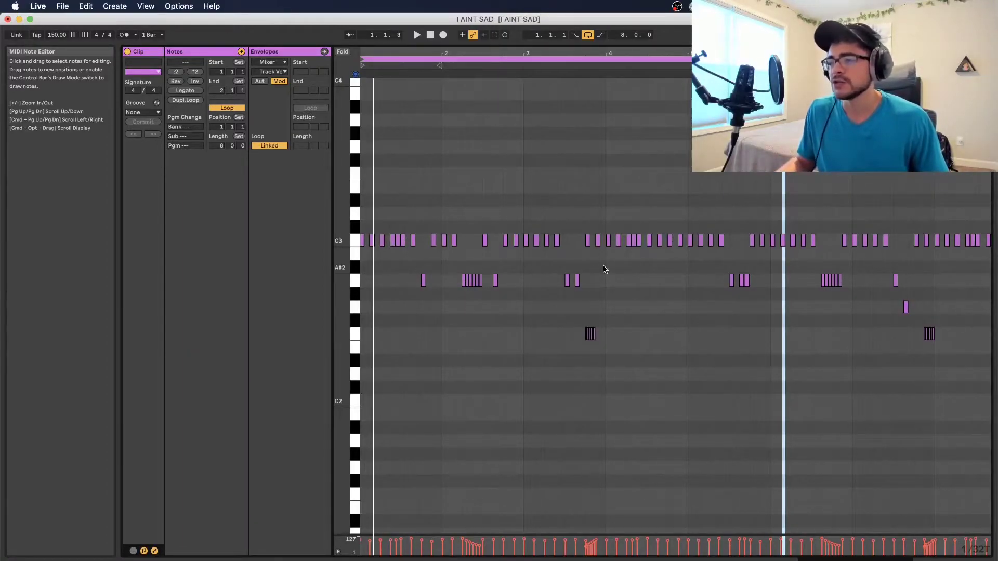
Select the C3 hi-hat row, zoom into bars 2–3, and play from around bar 4
left_click_drag(422, 218, 987, 257)
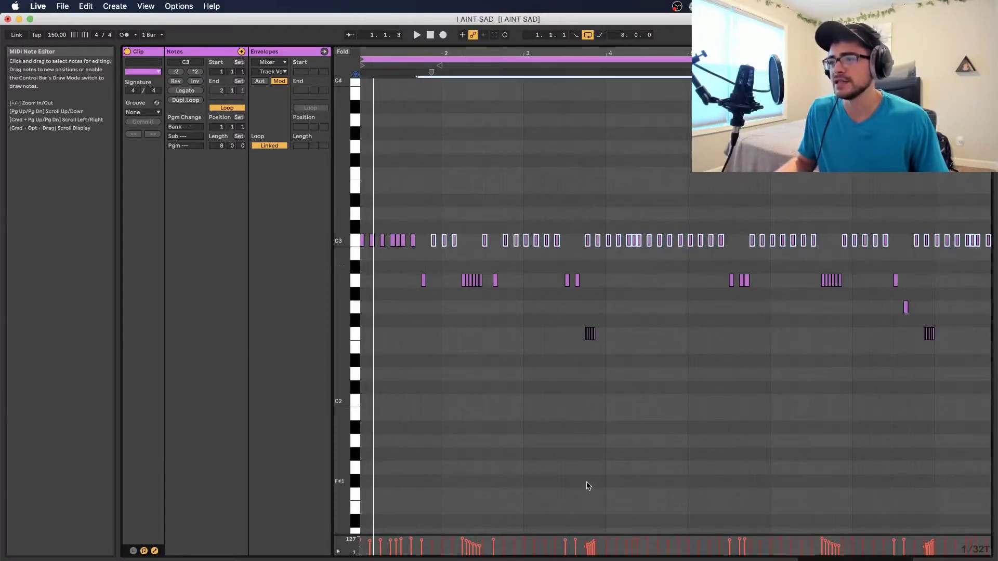
mouse_move(512, 52)
left_mouse_down()
mouse_move(440, 240)
mouse_move(442, 291)
mouse_move(527, 352)
left_mouse_up()
left_click(538, 511)
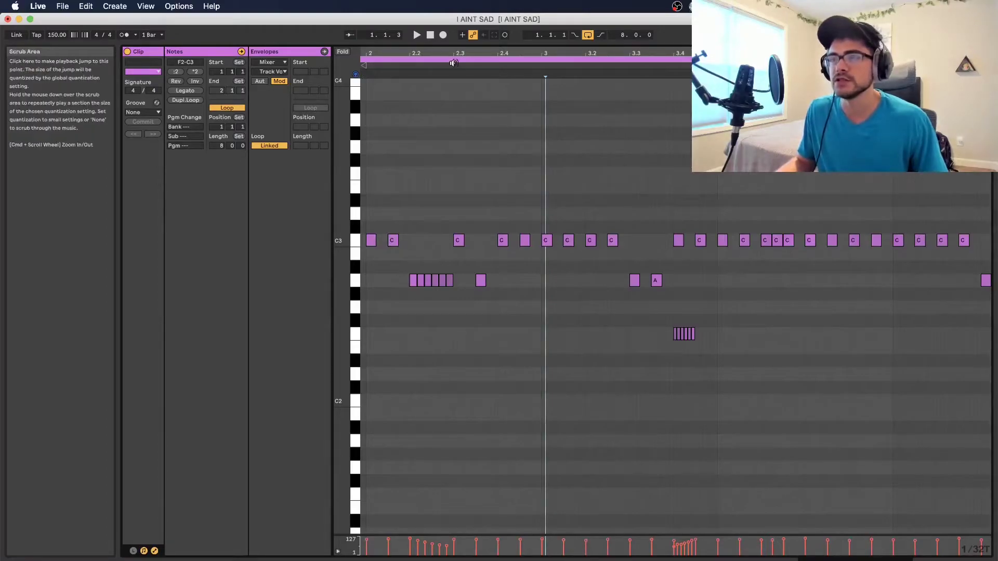
scroll(453, 63, "down", 5)
key("space")
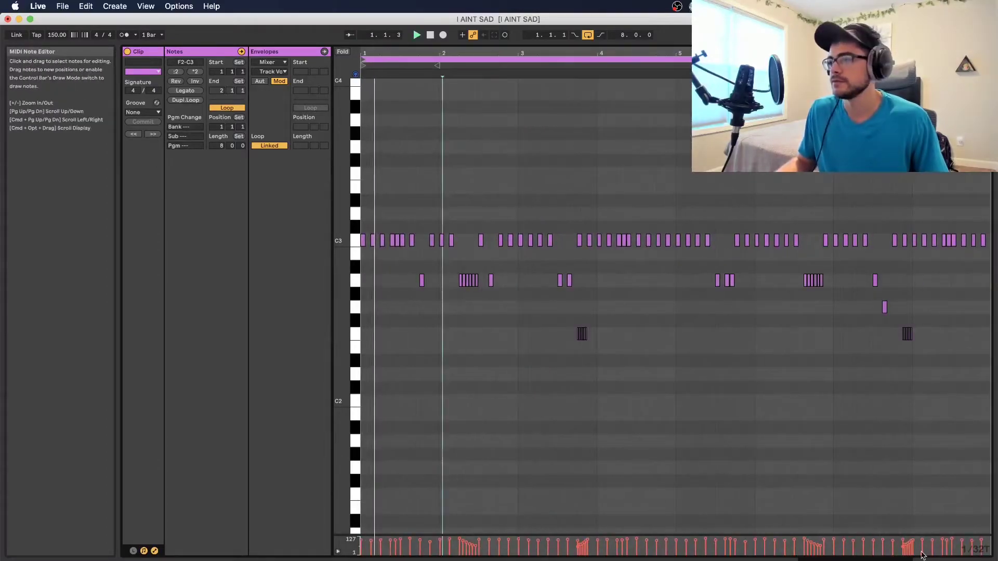
left_click(597, 401)
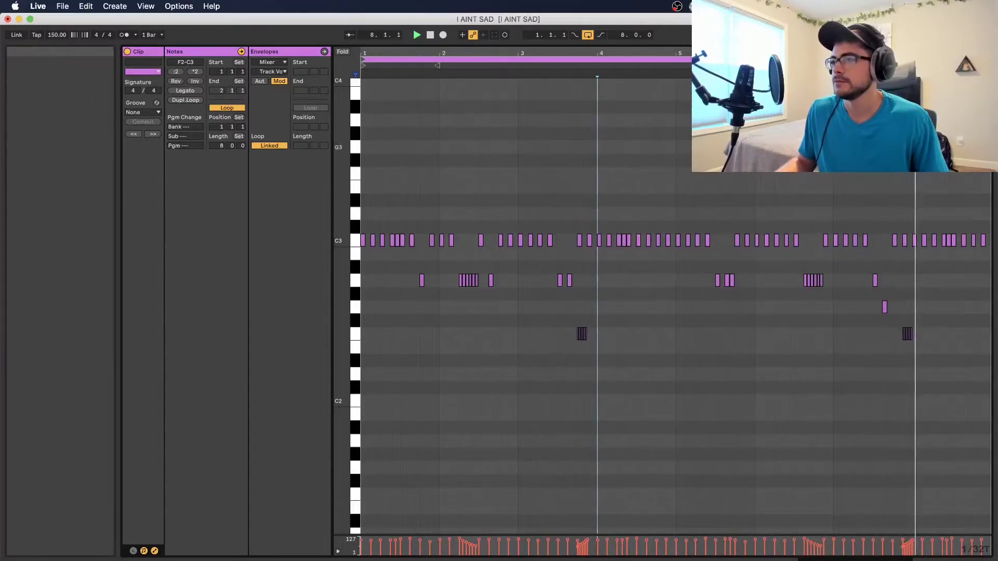
Select the C3 hits near bars 2 and 4, deselect them, and play the percussion clip
scroll(947, 270, "up", 1)
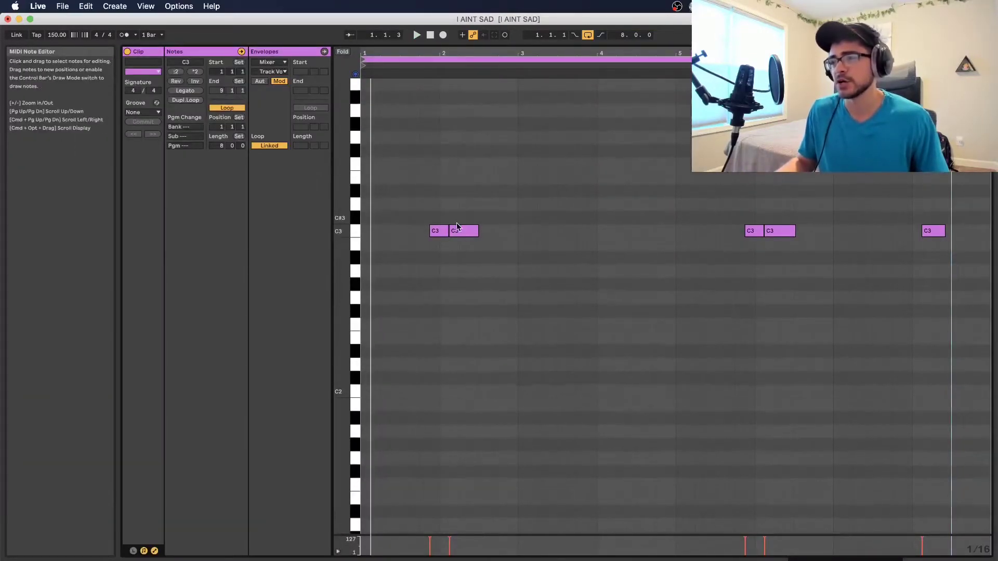
left_click_drag(454, 230, 457, 232)
left_click_drag(644, 175, 802, 240)
left_click(826, 271)
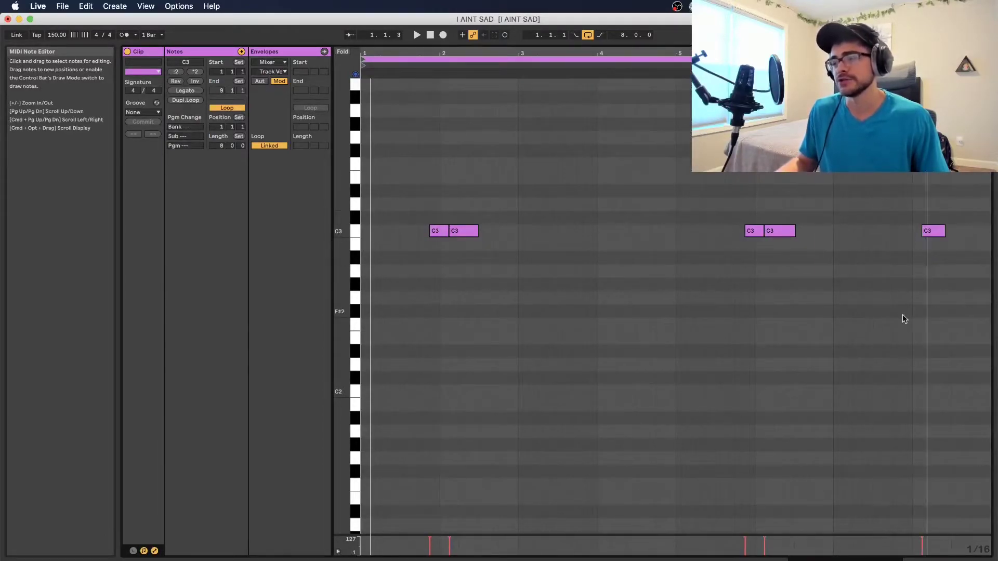
key("space")
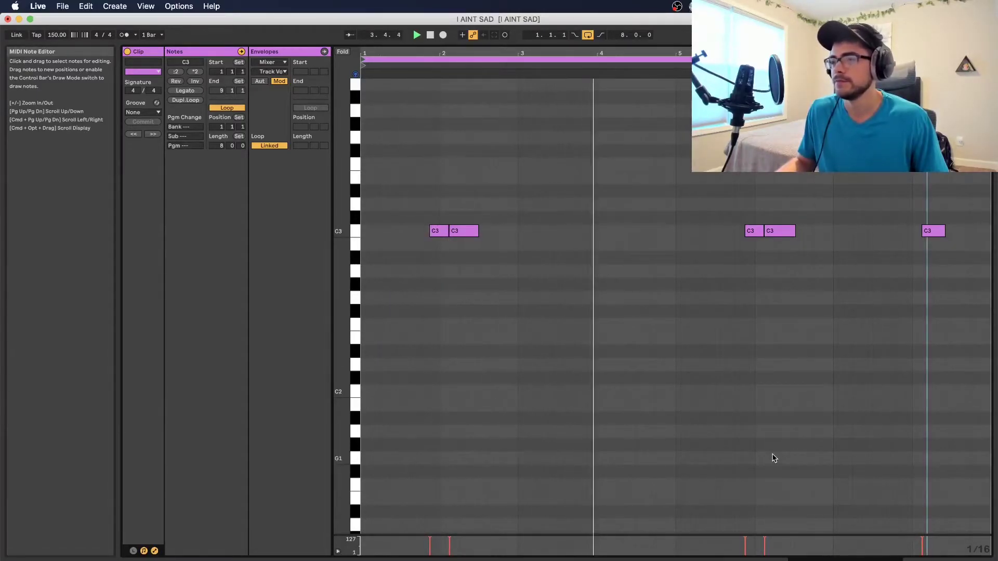
scroll(780, 450, "up", 3)
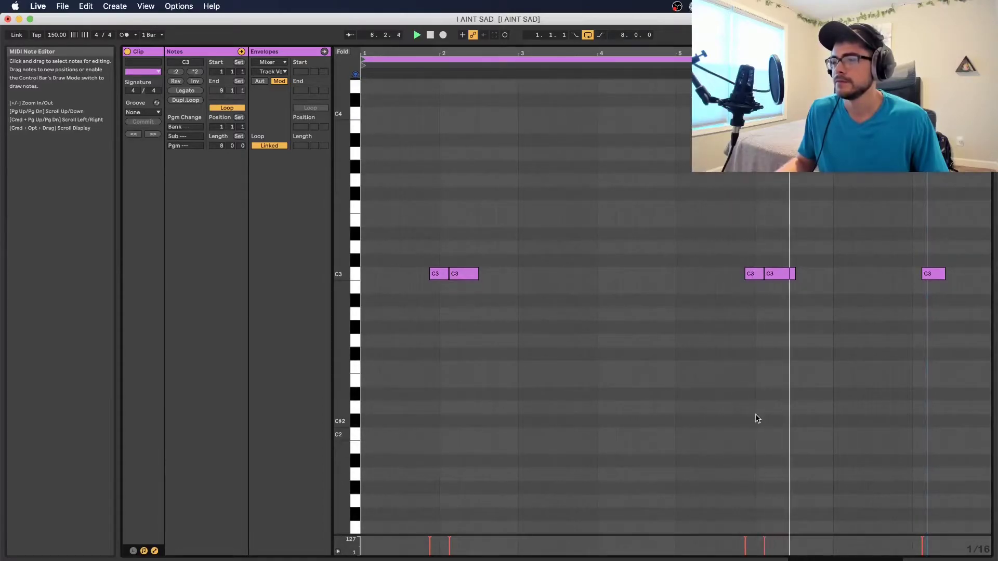
scroll(915, 397, "up", 3)
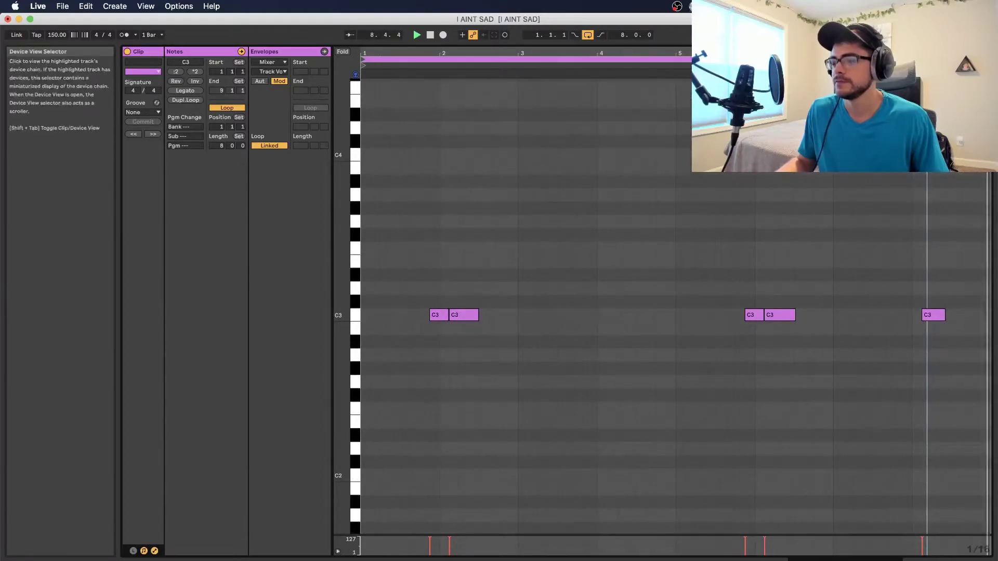
Open the OH clip's four C3 hits, play from around bar 3, then return to Session View
key("Tab")
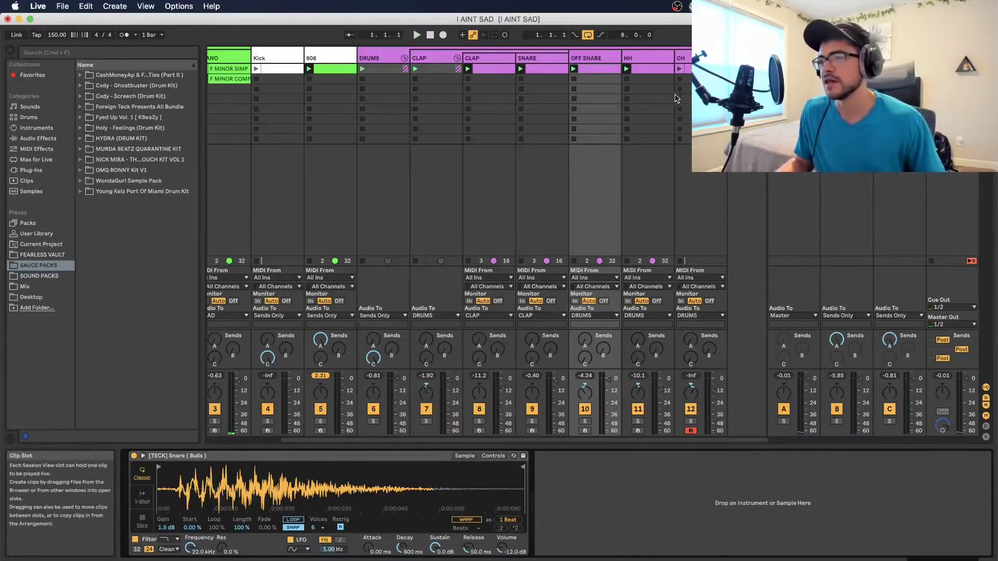
left_click(681, 59)
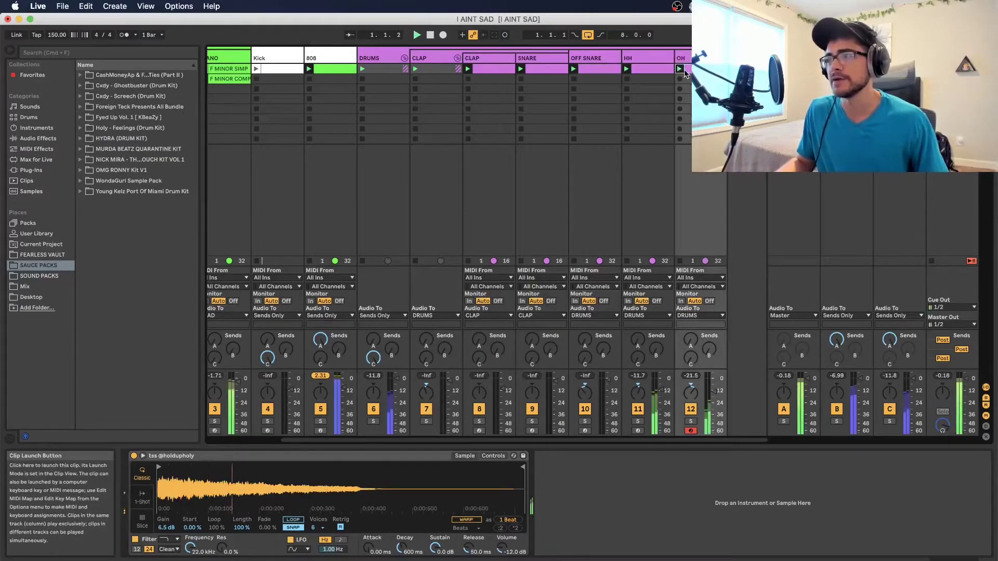
double_click(684, 68)
scroll(653, 323, "up", 5)
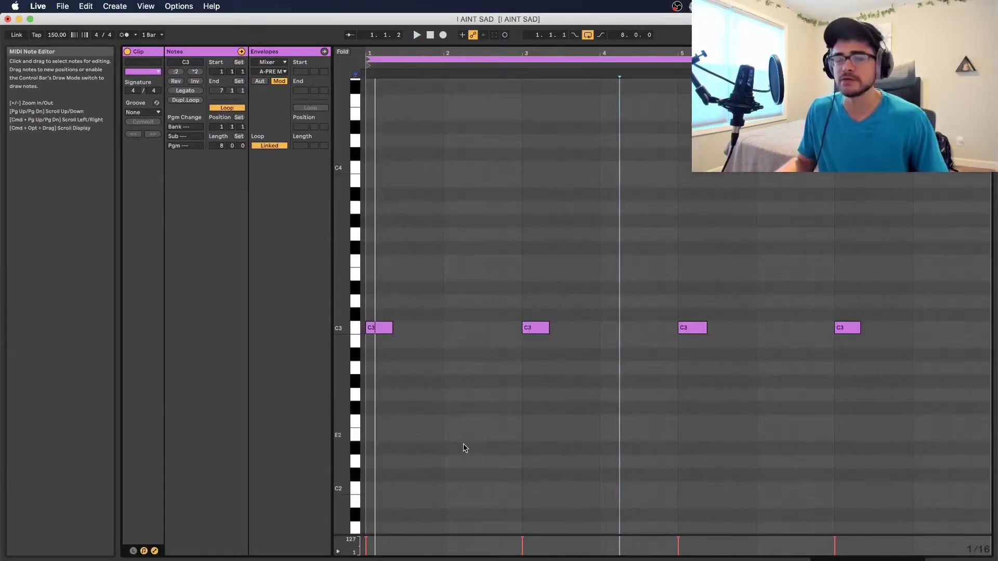
left_click(512, 405)
key("space")
left_click(522, 407)
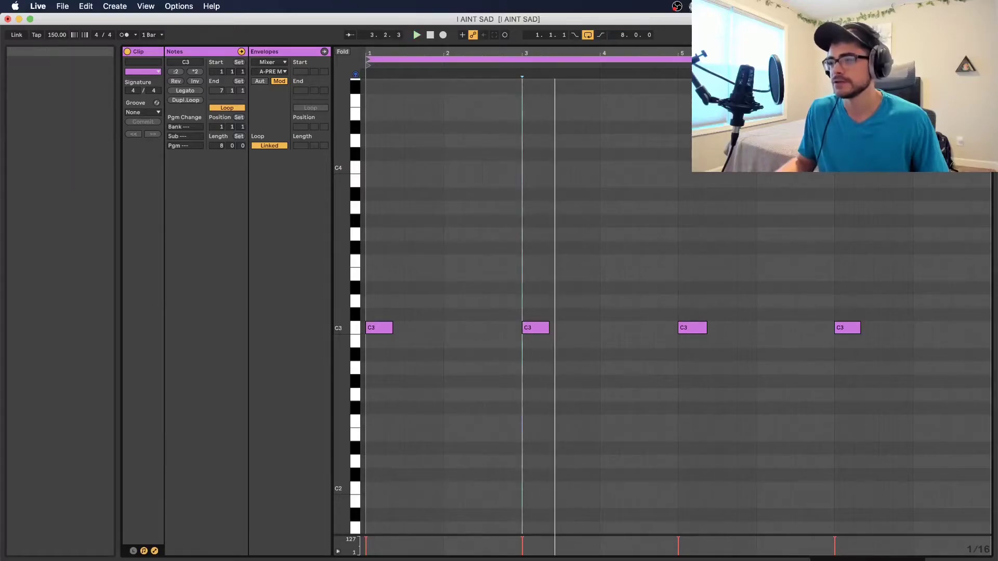
key("Tab")
left_click_drag(604, 445, 531, 445)
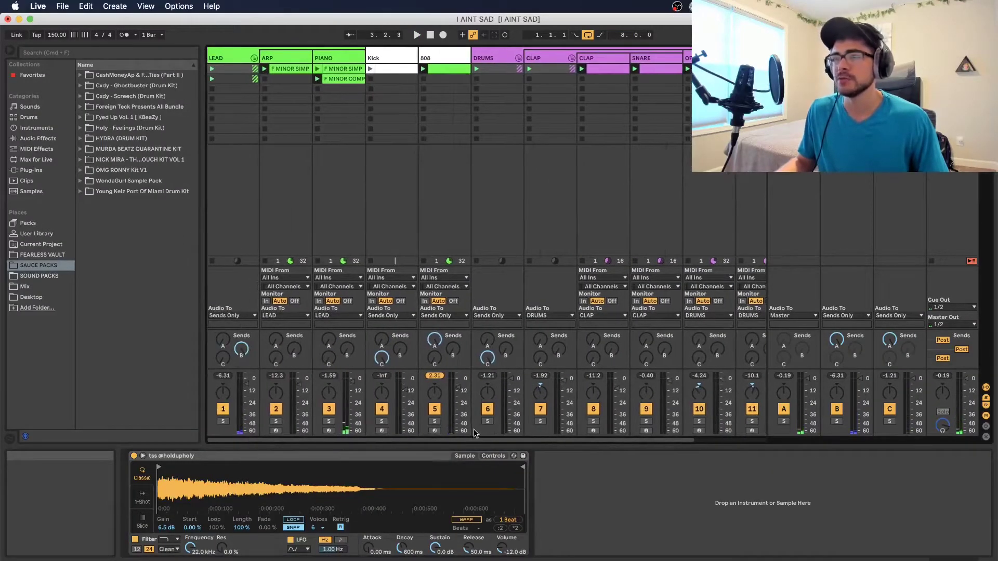
Open the Kick clip's six scattered C3 hits, set a playback point, then return to the session grid
left_click(411, 123)
key("Tab")
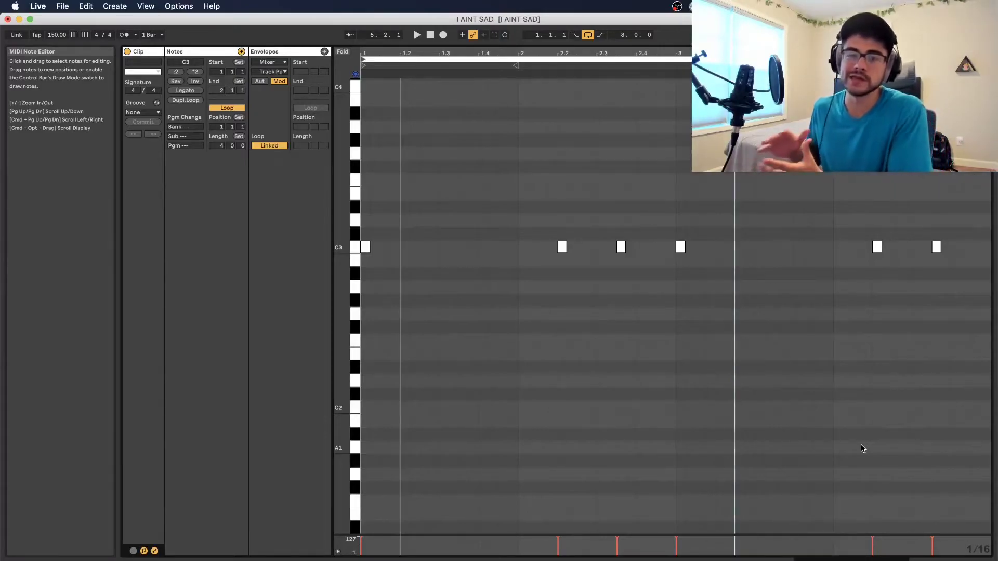
left_click(676, 382)
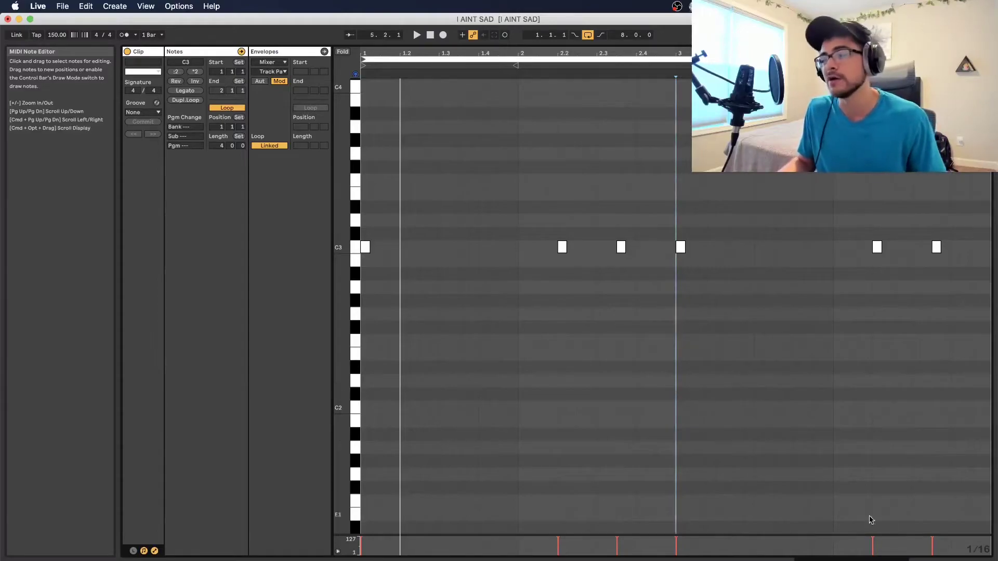
key("Tab")
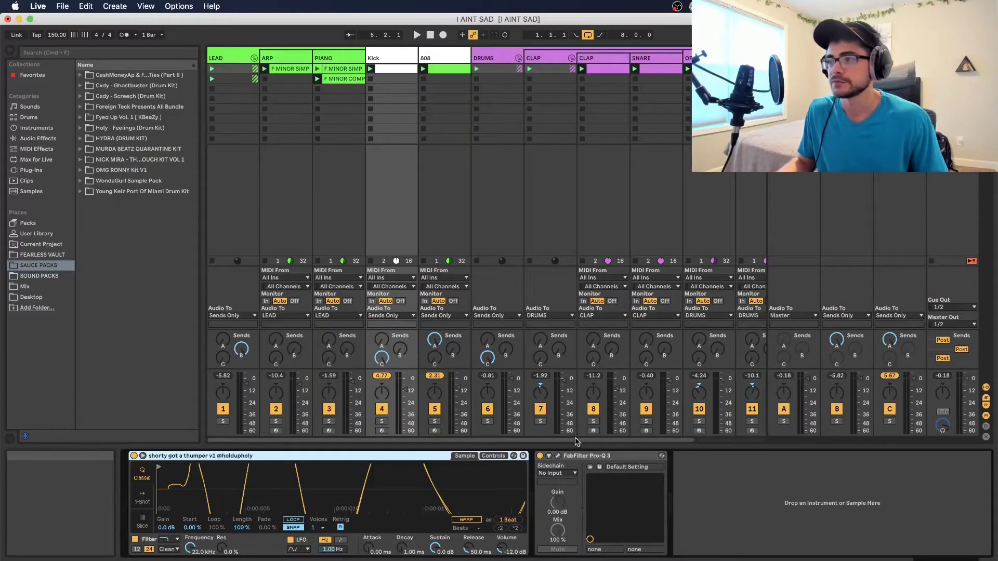
scroll(552, 413, "right", 5)
scroll(493, 425, "left", 5)
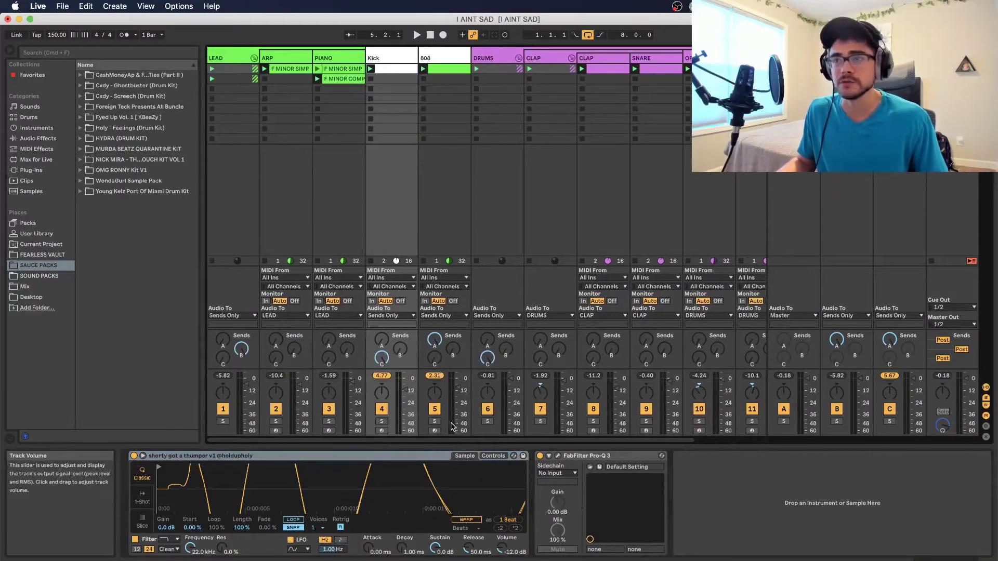
Switch to the arrangement and play the song from bar 1, then from bar 49
key("Tab")
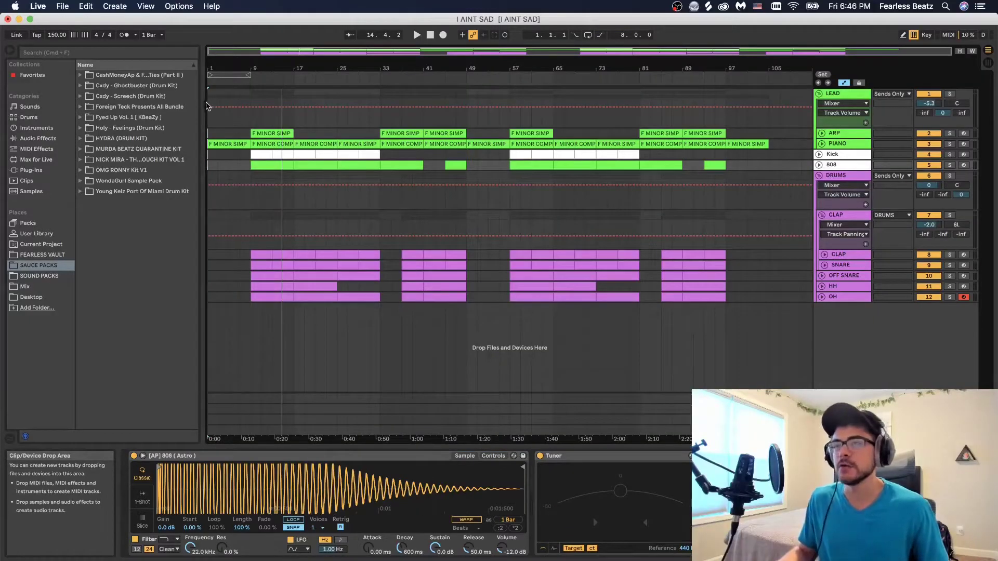
left_click(258, 146)
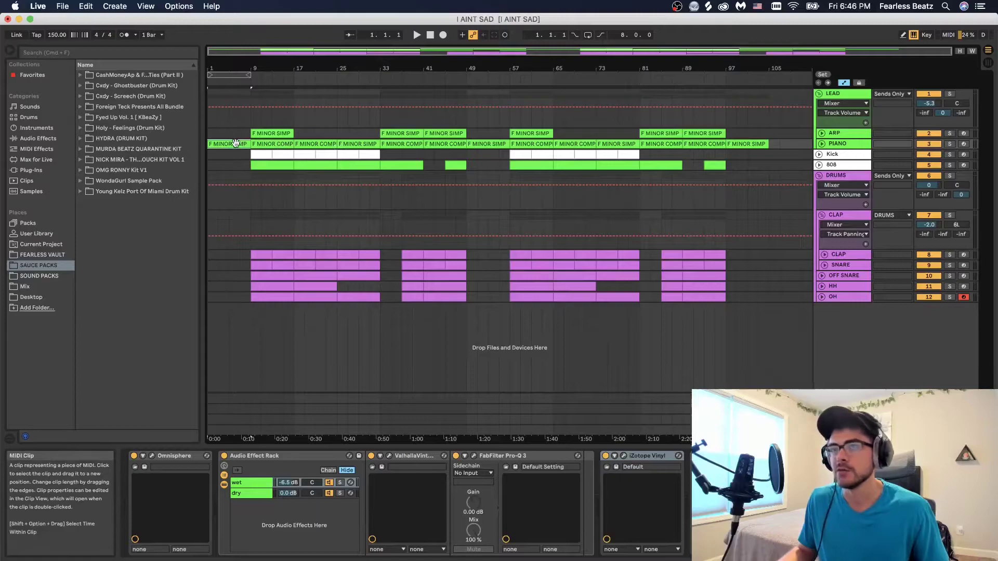
left_click(234, 144)
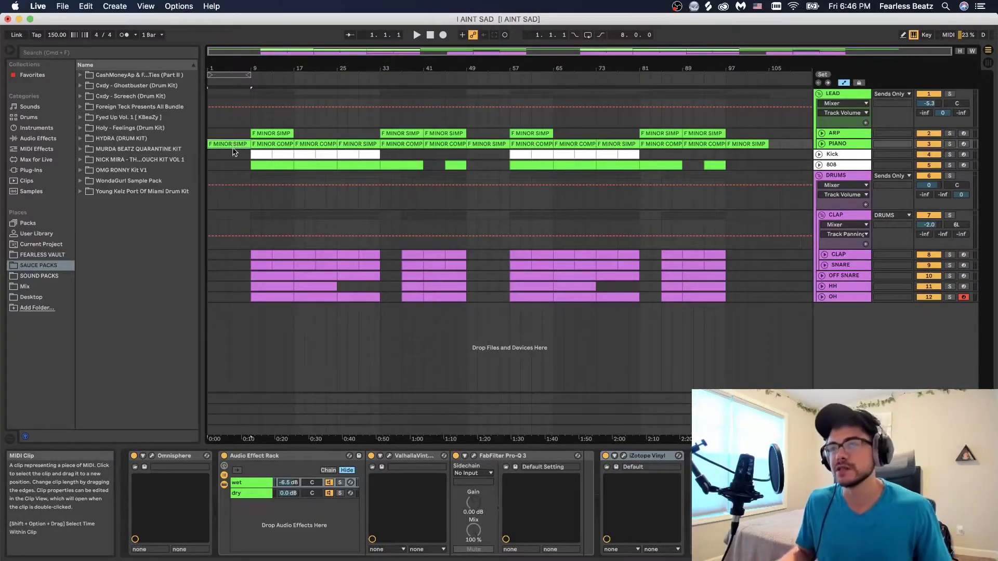
key("space")
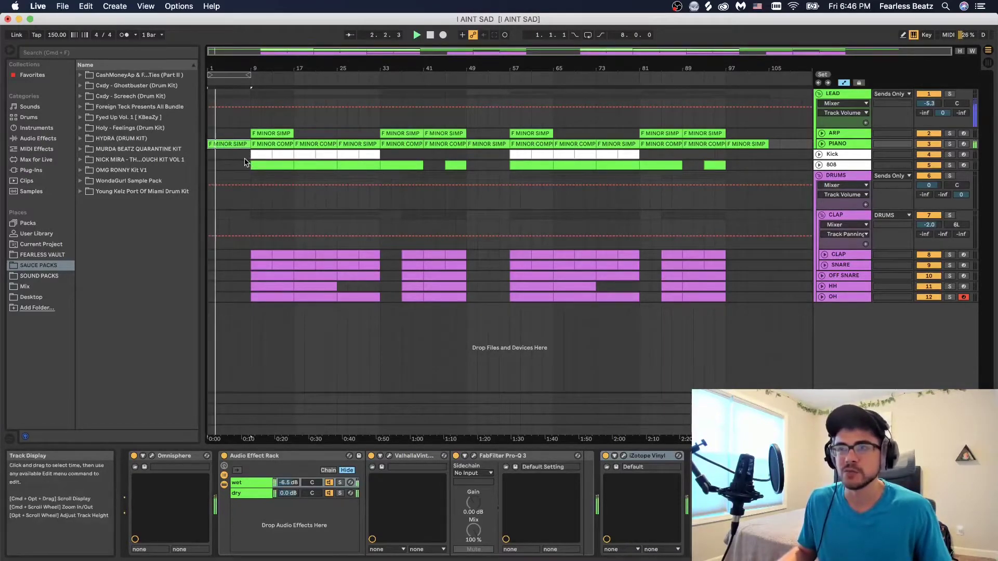
left_click(493, 150)
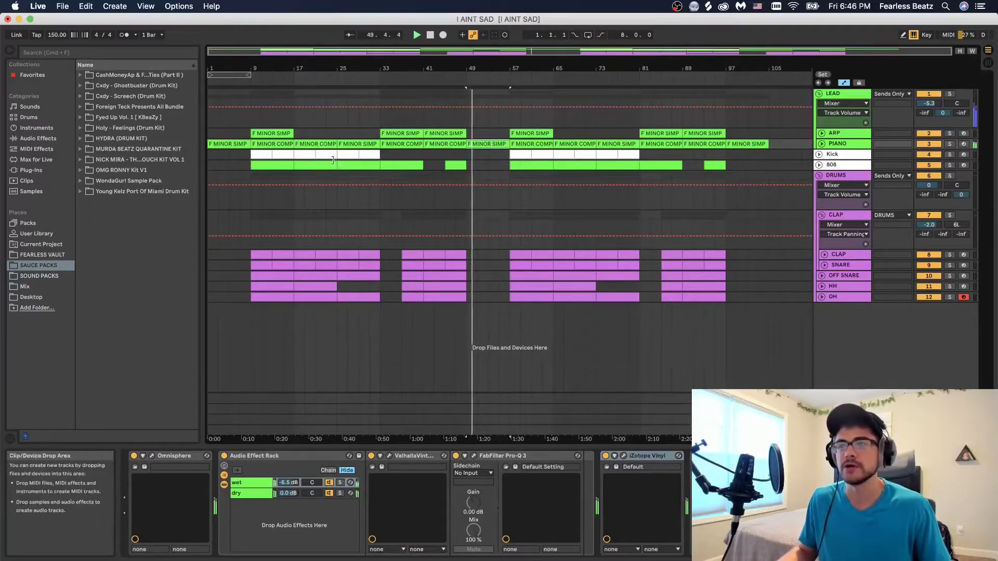
left_click(238, 144)
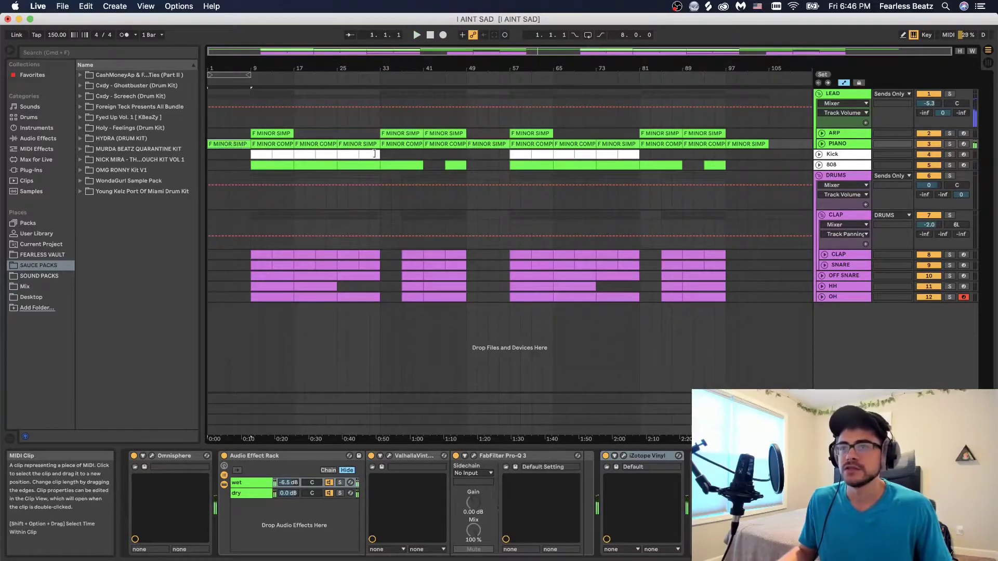
left_click(482, 145)
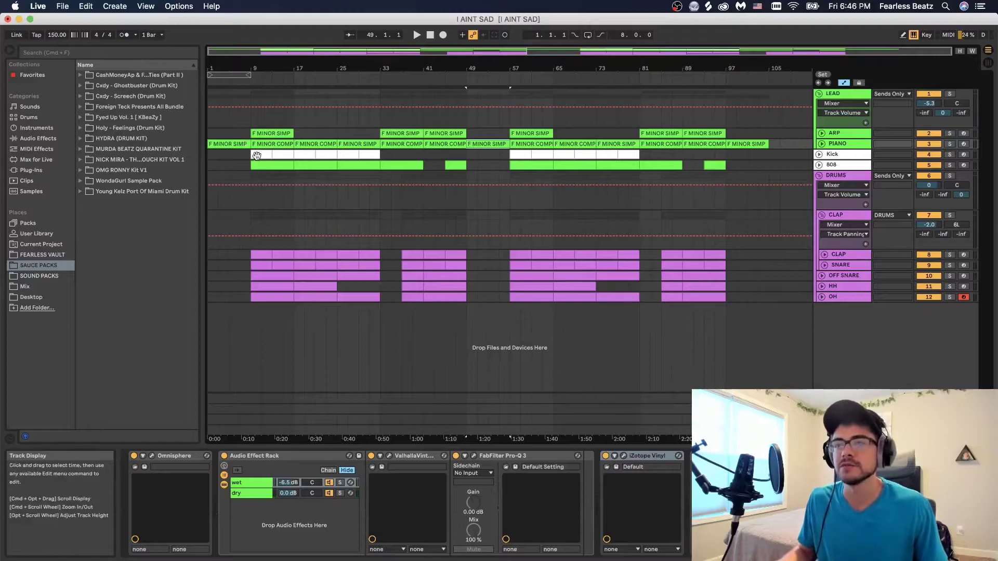
Inspect the arp and piano clips' instruments across bars 1, 9–17, 33, 41–49 and 49
left_click(270, 134)
left_click(243, 143)
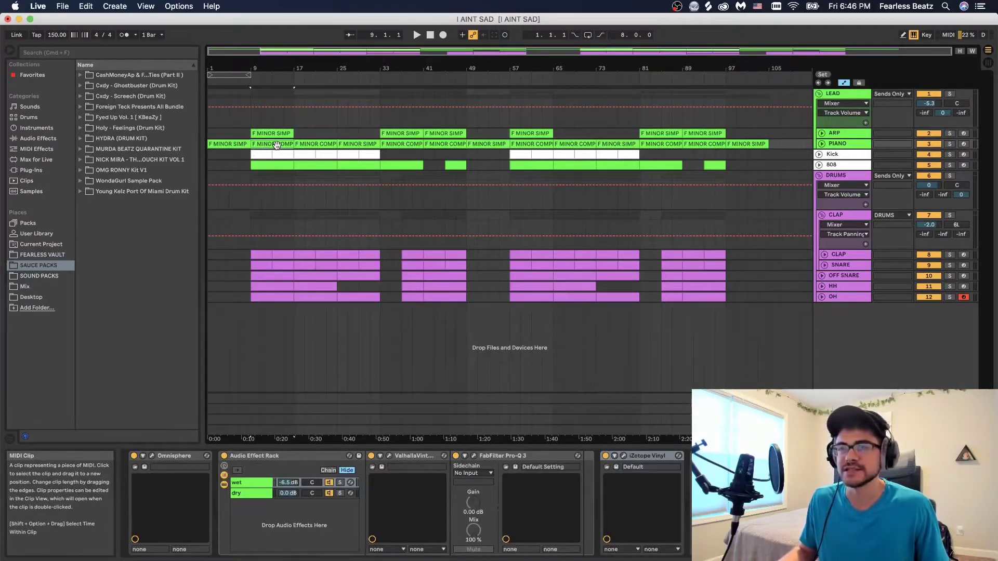
left_click(277, 134)
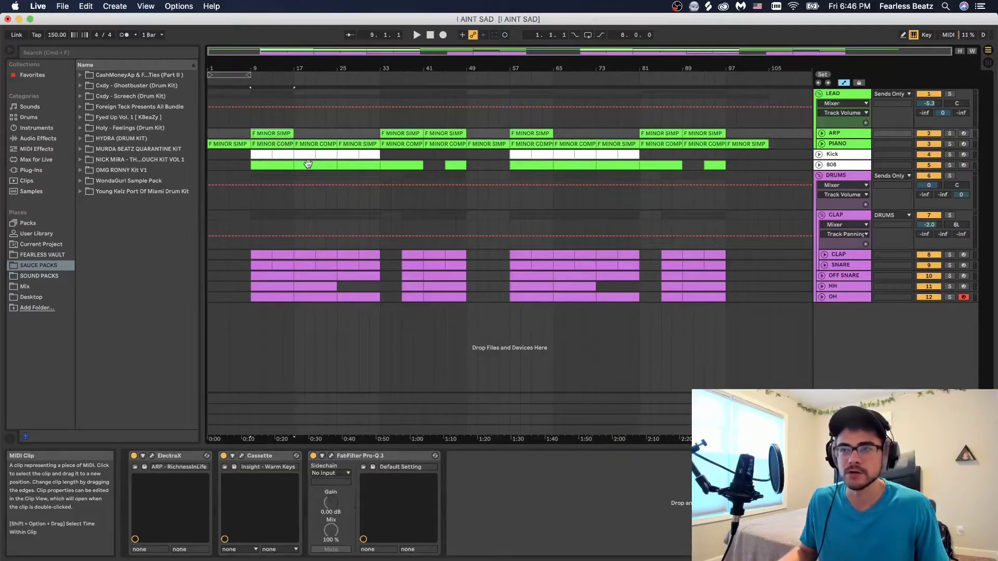
left_click(287, 144)
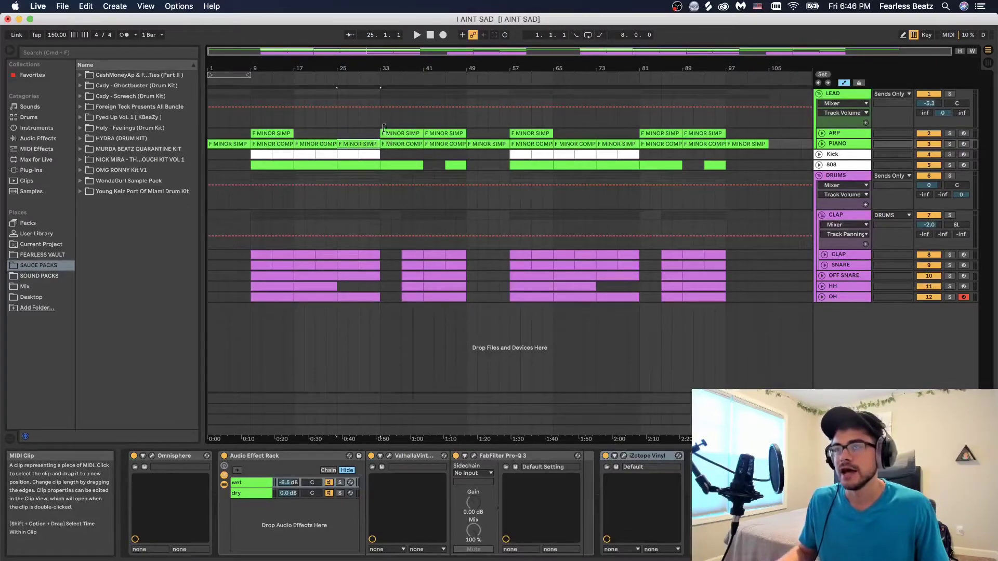
left_click(394, 140)
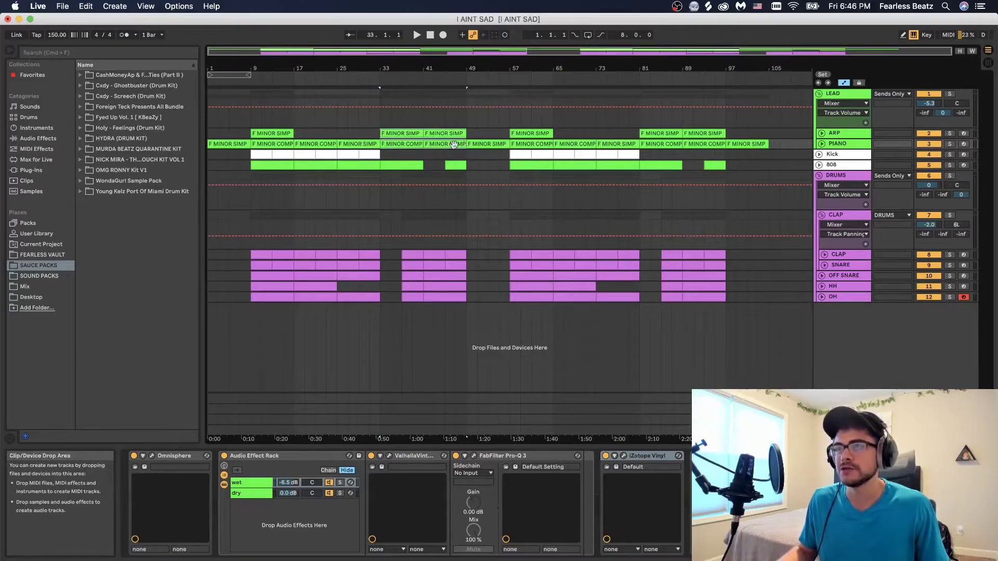
left_click(272, 134)
left_click(275, 144)
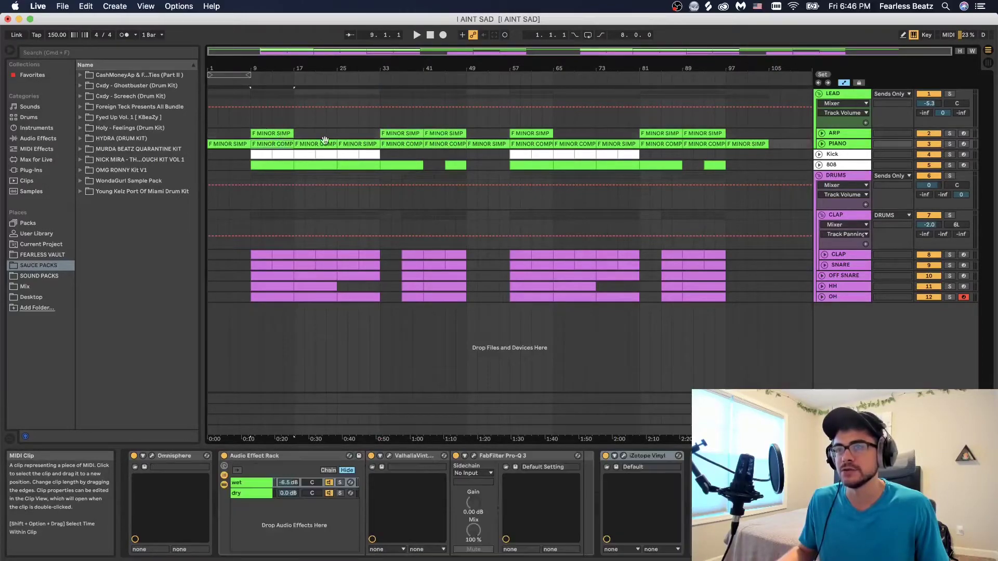
left_click(402, 134)
left_click(442, 144)
left_click(447, 133)
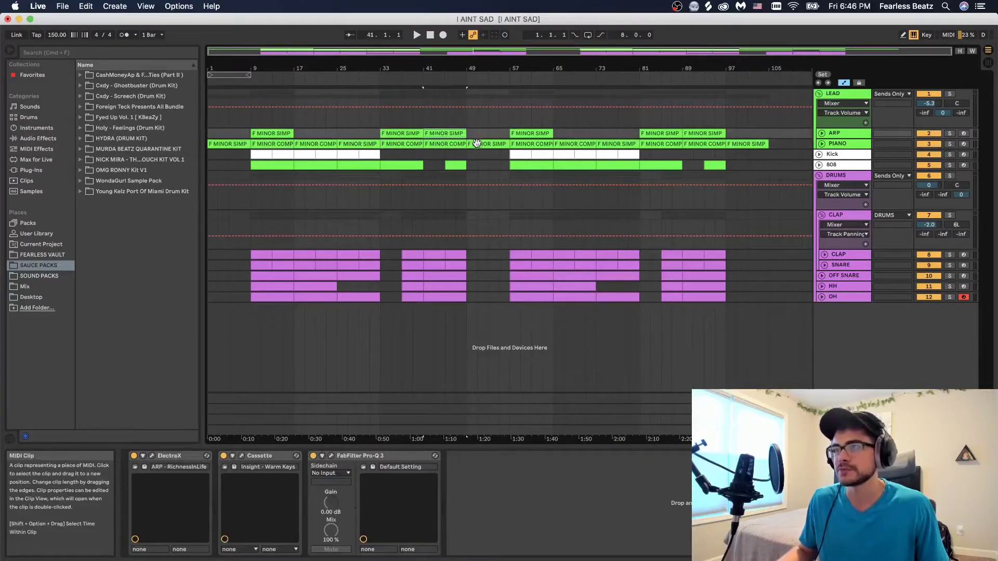
left_click(481, 144)
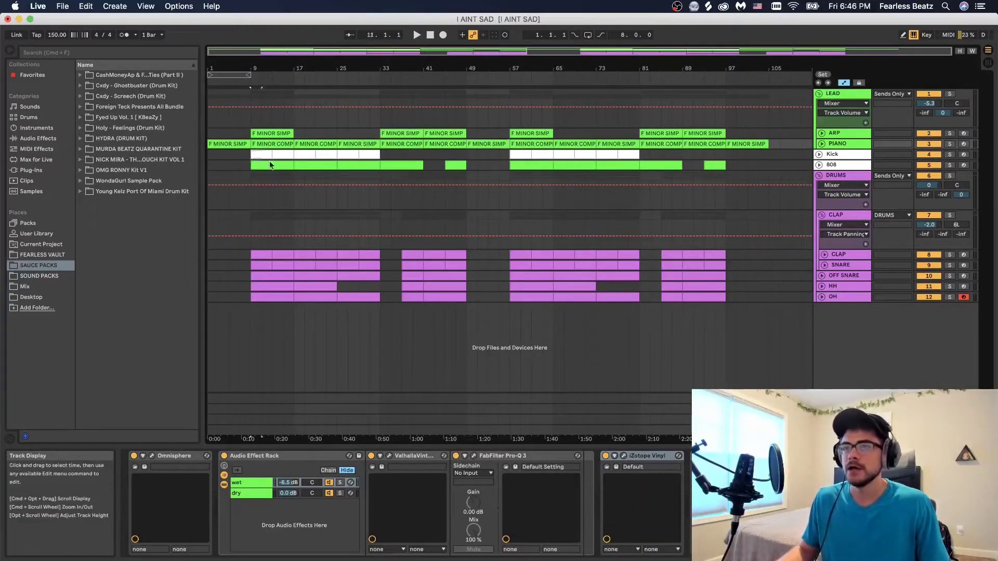
left_click_drag(277, 169, 376, 300)
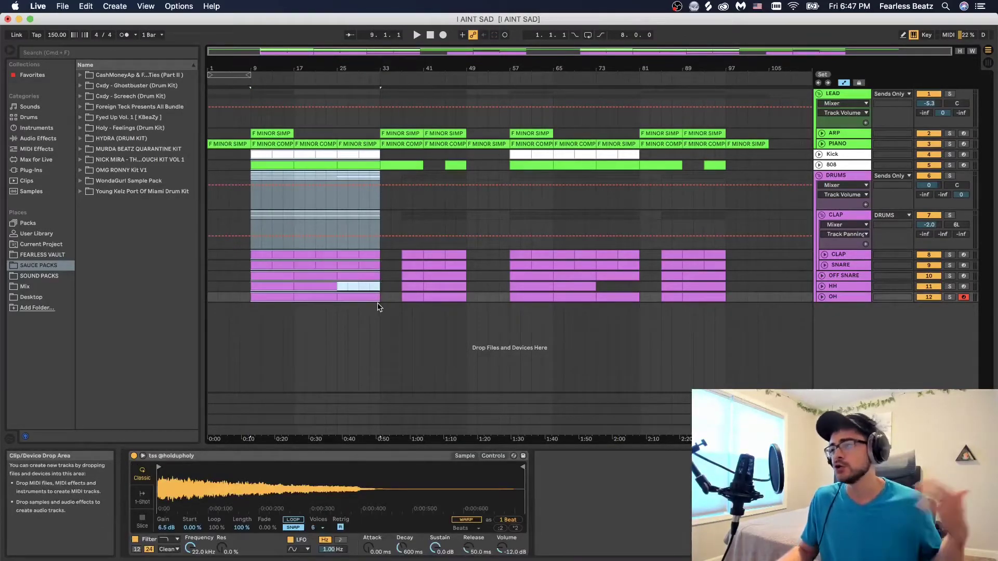
left_click(338, 287)
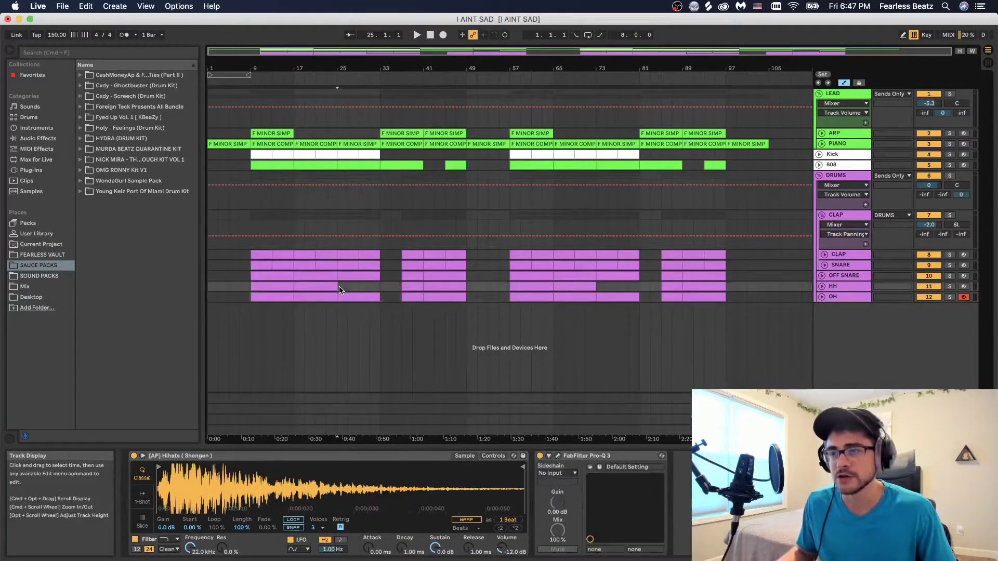
left_click_drag(340, 287, 379, 291)
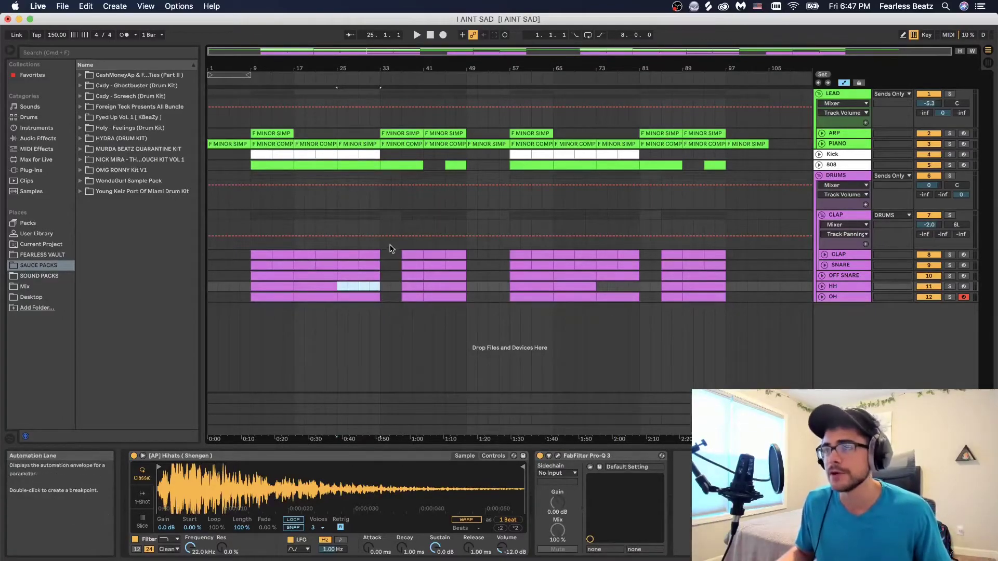
key("Delete")
left_click(393, 134)
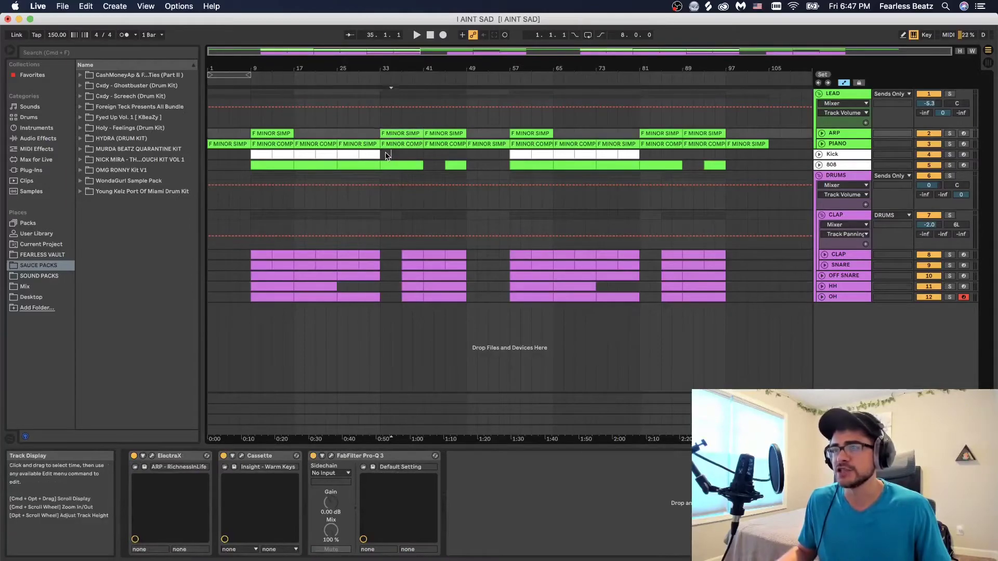
left_click(456, 164)
left_click_drag(466, 156, 384, 156)
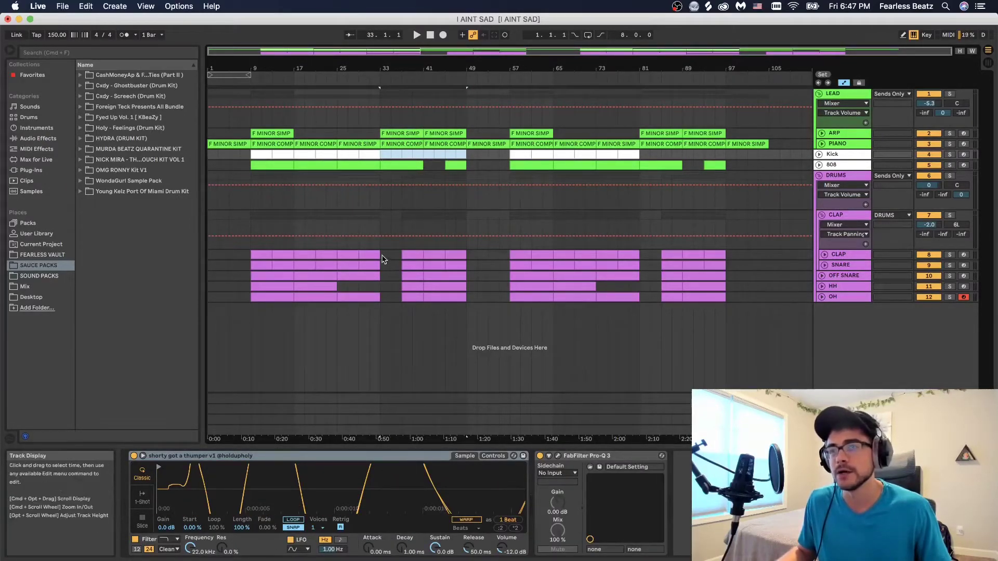
left_click(405, 299)
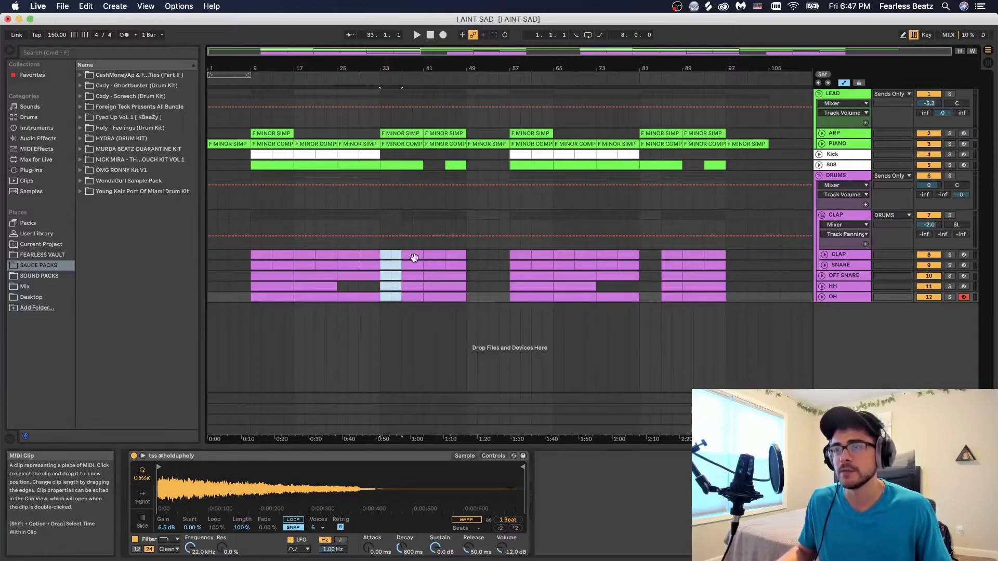
key("Delete")
left_click_drag(425, 162, 439, 166)
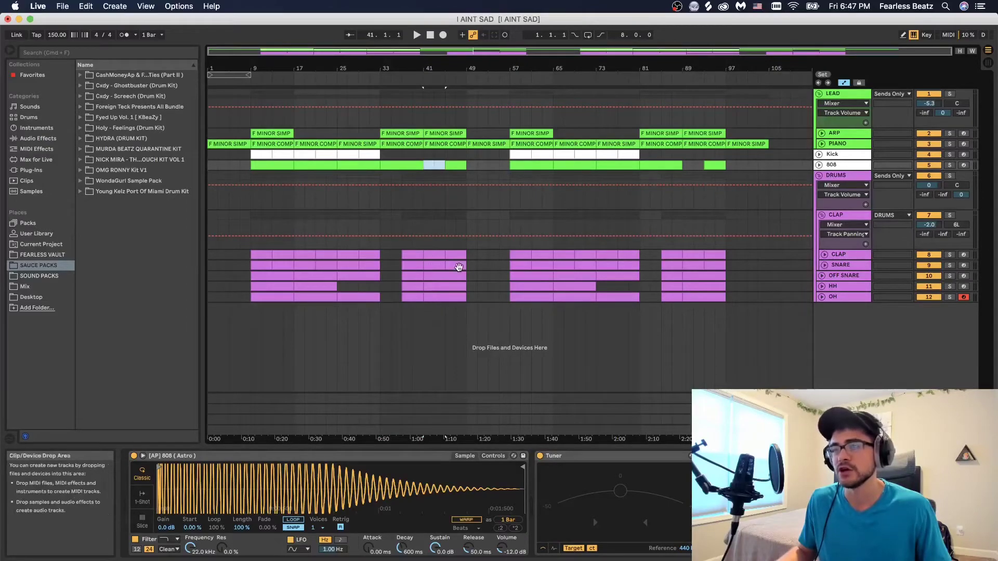
key("Delete")
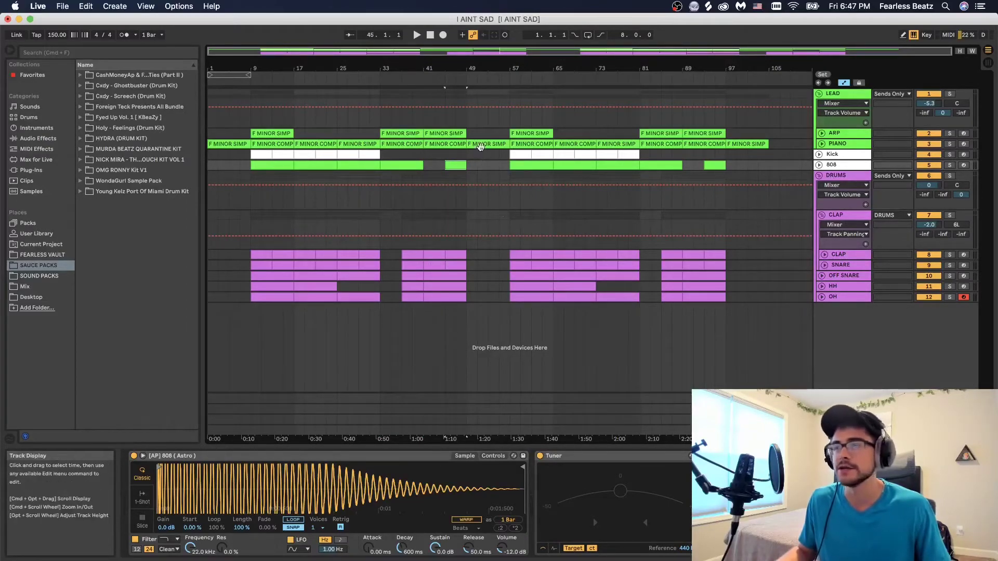
left_click(480, 146)
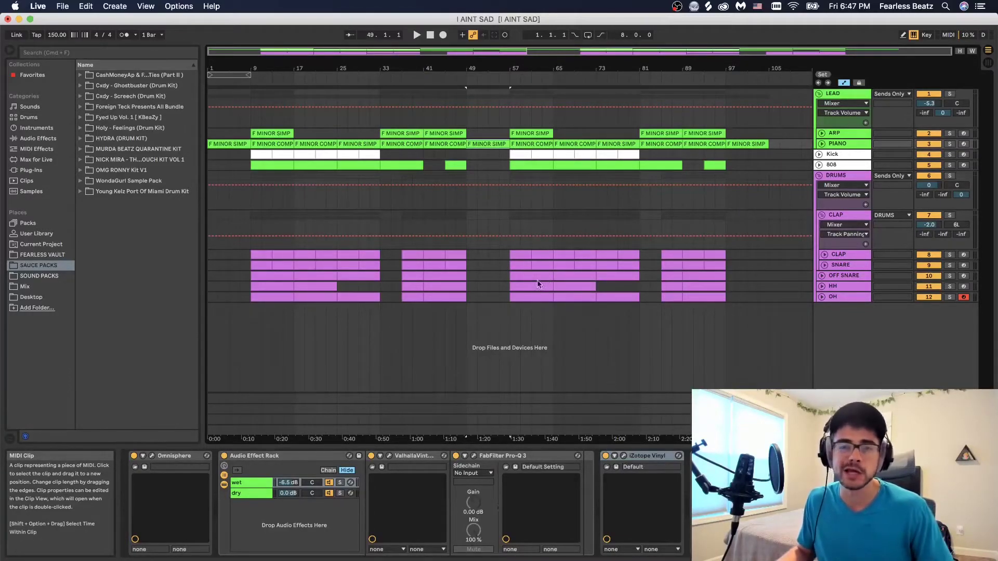
left_click(418, 35)
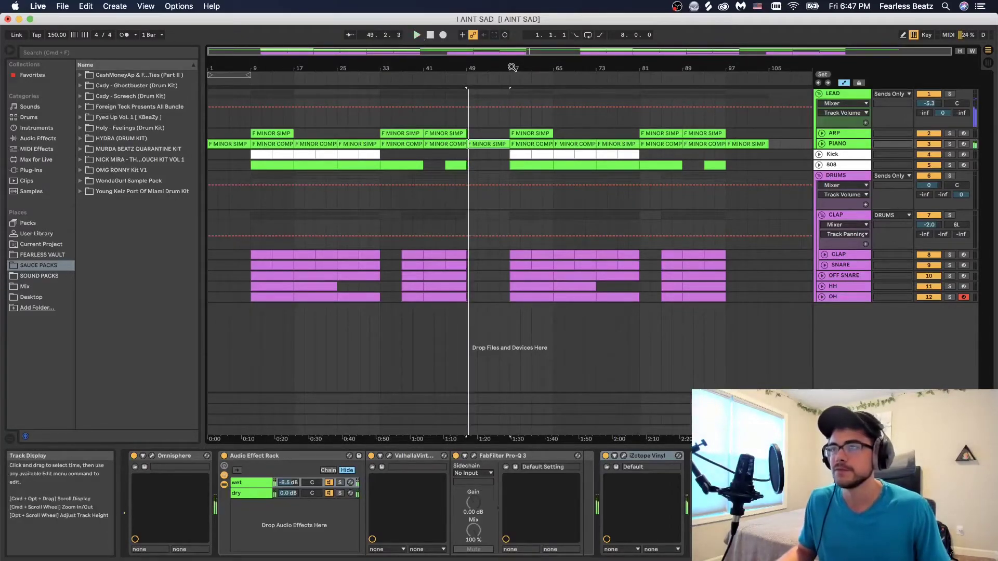